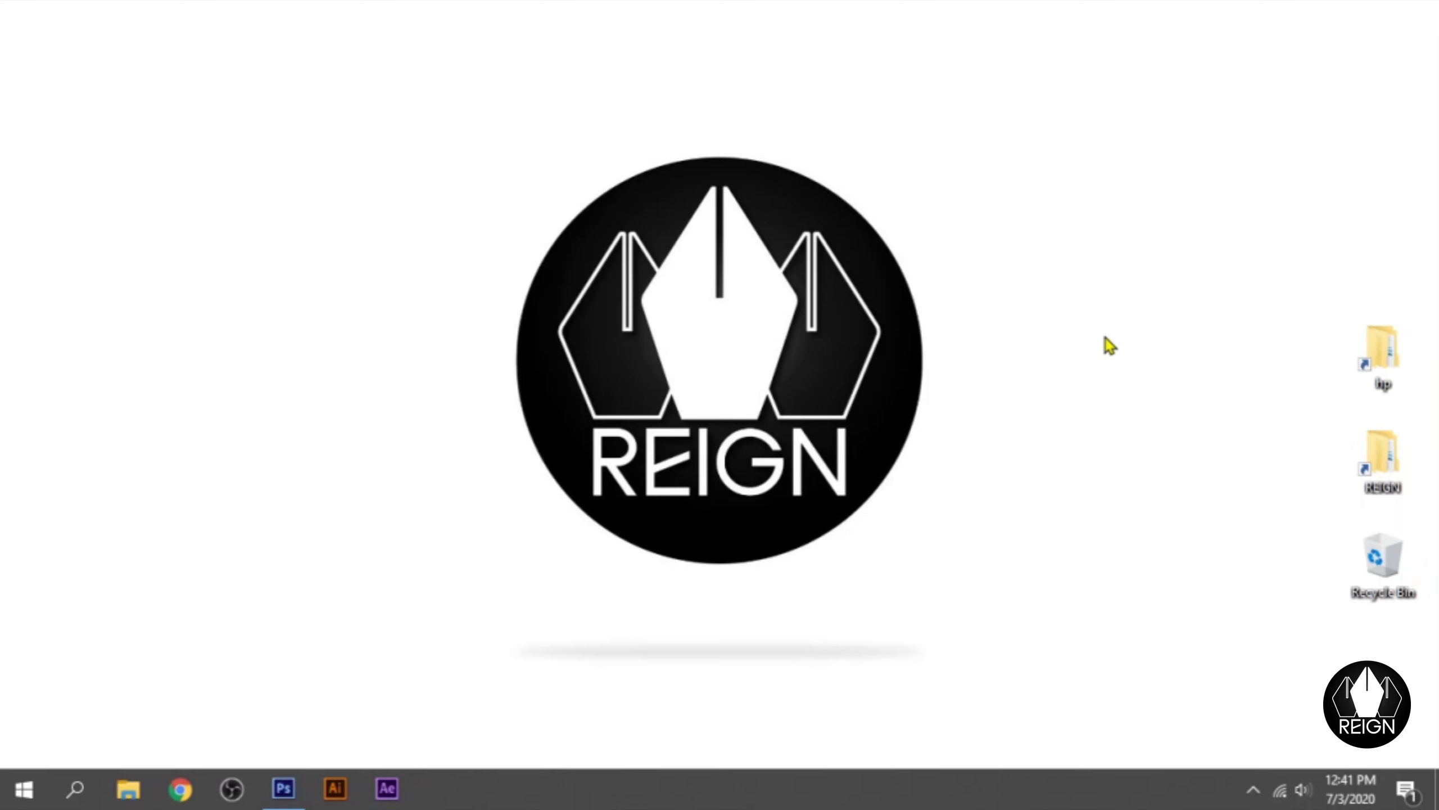
Step: Bring the Photoshop window showing model.jpg to the front
left_click(301, 786)
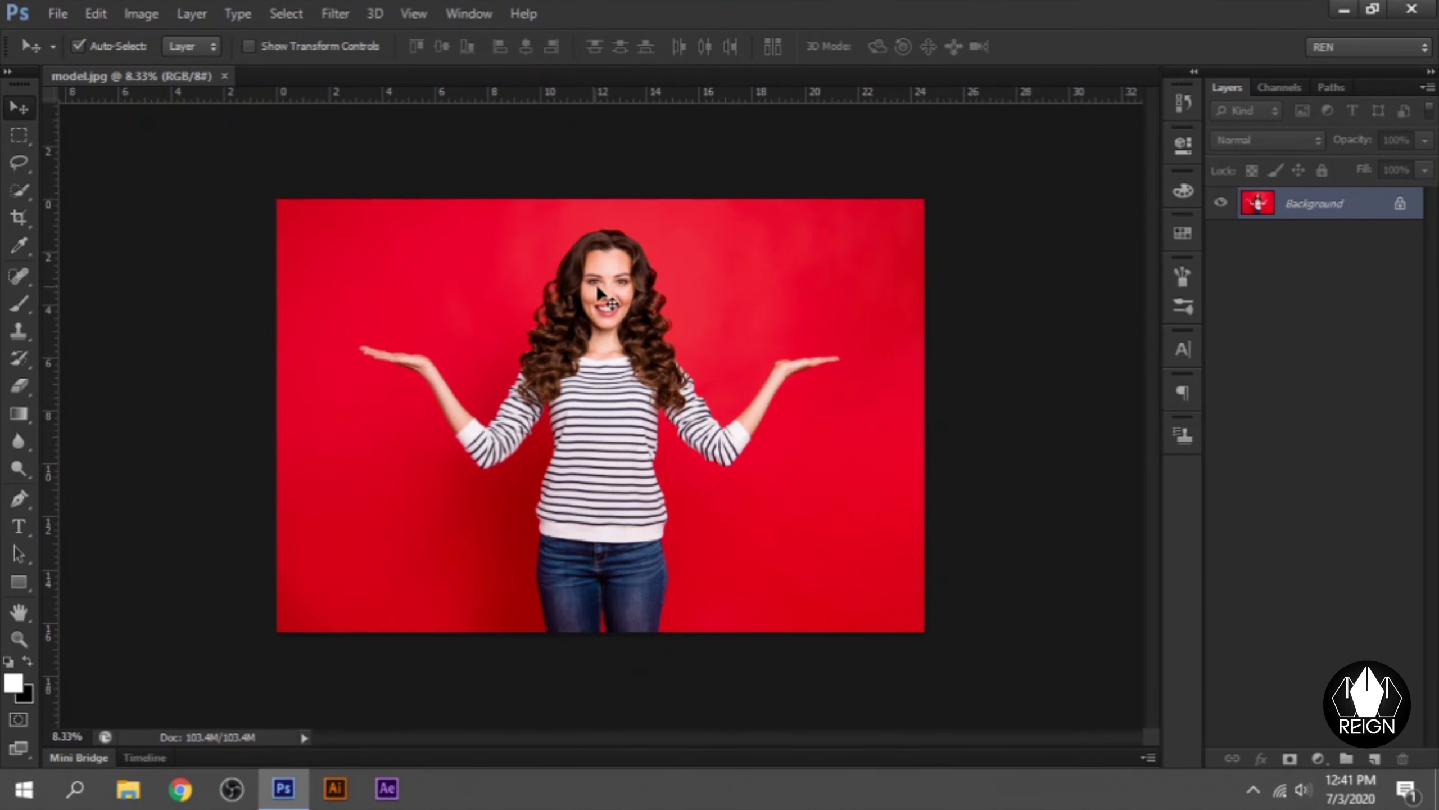
scroll(630, 248, "up", 1)
scroll(630, 248, "up", 2)
scroll(630, 247, "up", 1)
scroll(633, 246, "up", 2)
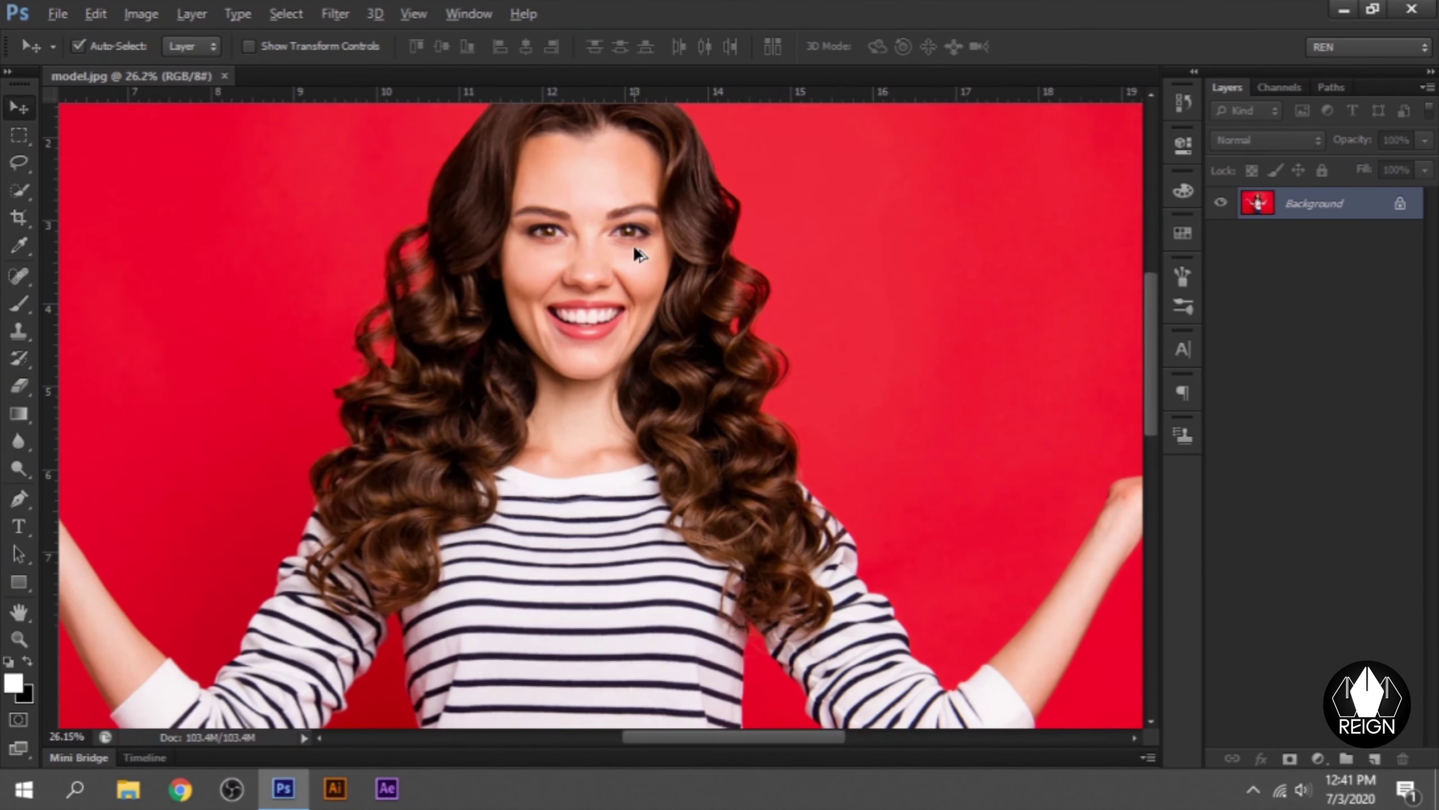
scroll(633, 246, "up", 1)
scroll(642, 251, "up", 2)
left_click_drag(643, 257, 821, 320)
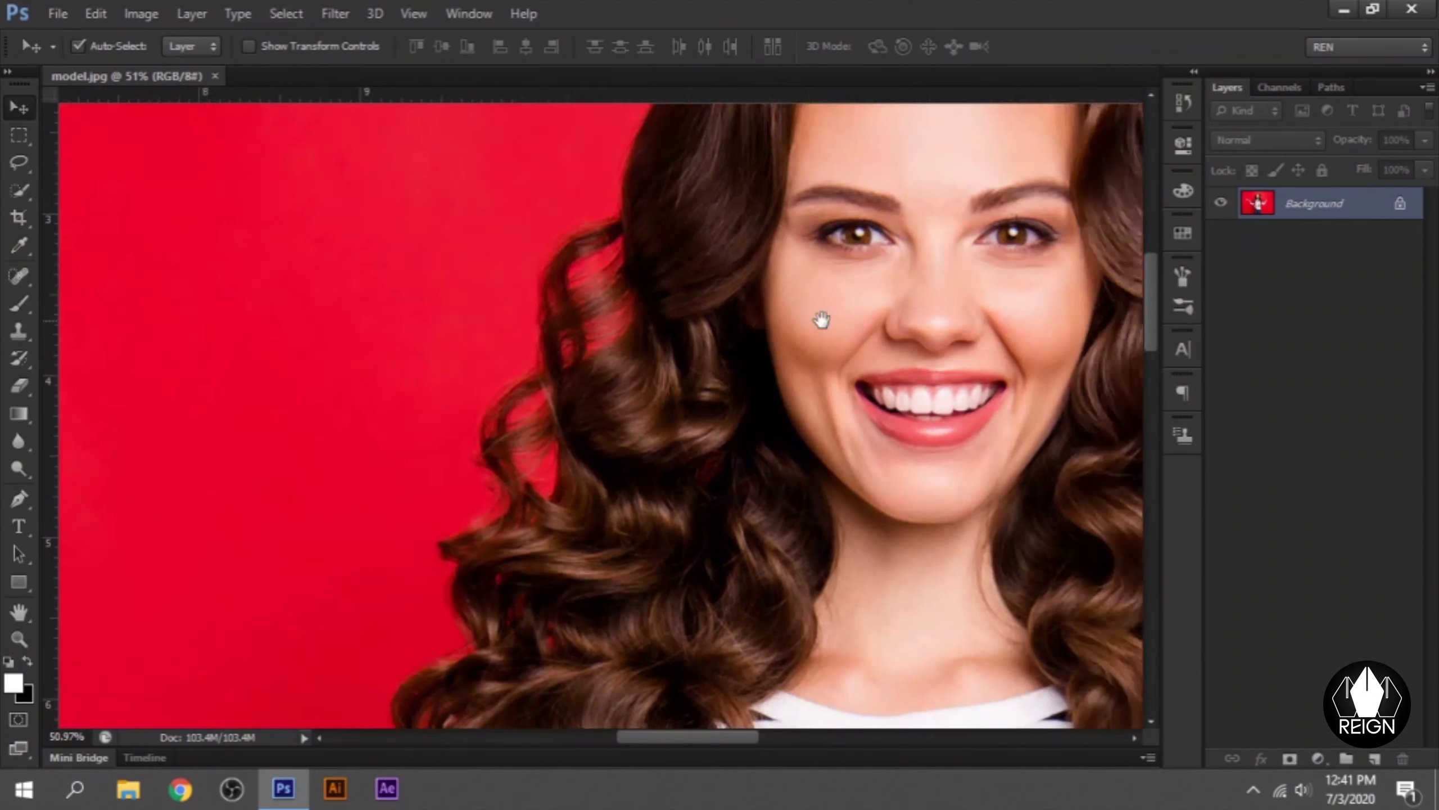
scroll(725, 383, "up", 2)
scroll(476, 404, "down", 4)
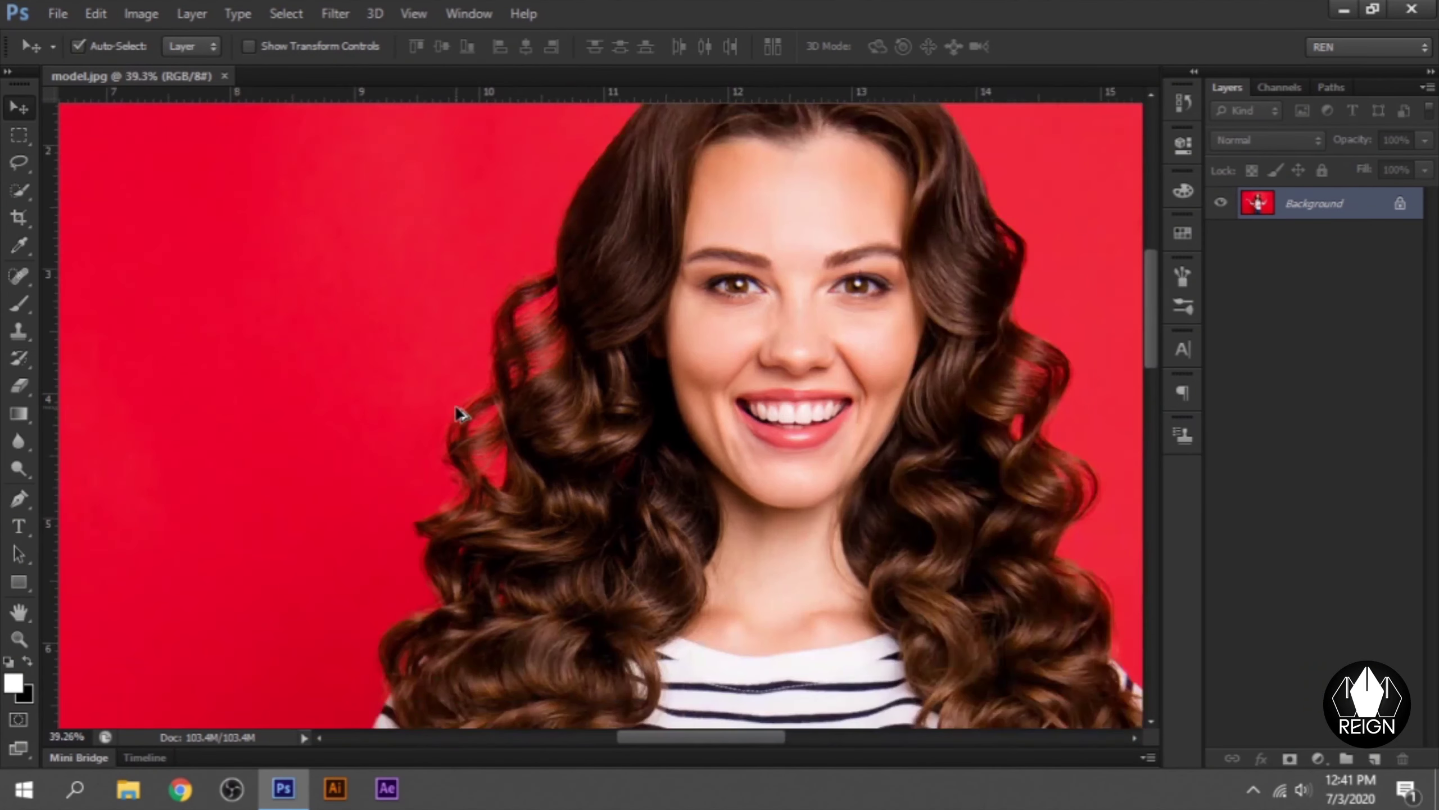
scroll(461, 412, "down", 2)
scroll(465, 414, "down", 1)
scroll(592, 404, "down", 1)
scroll(594, 405, "down", 1)
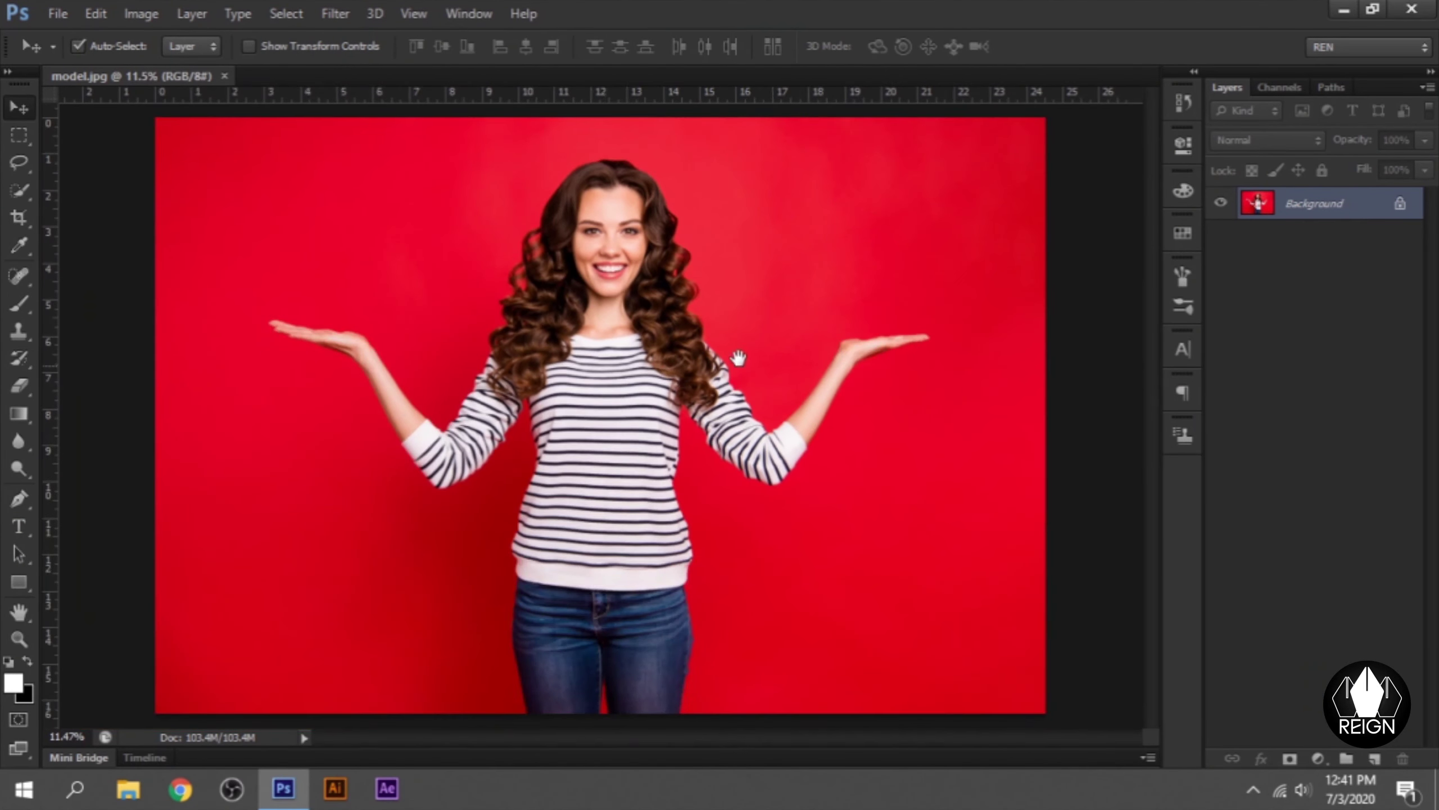
Step: Duplicate the Background layer and add a white Color Fill 1 layer above the original
left_click_drag(1303, 213, 1376, 758)
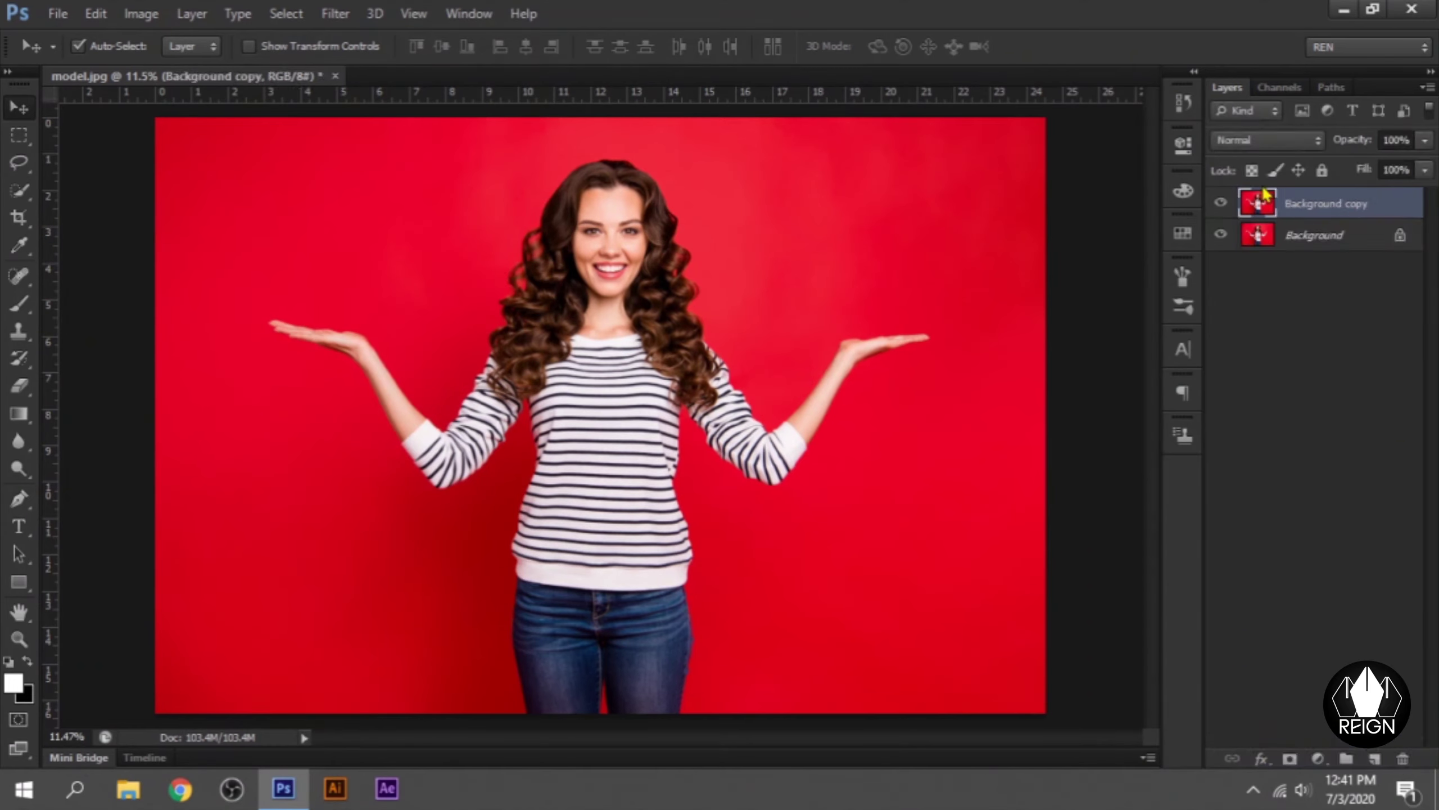
left_click(1296, 252)
left_click(1321, 760)
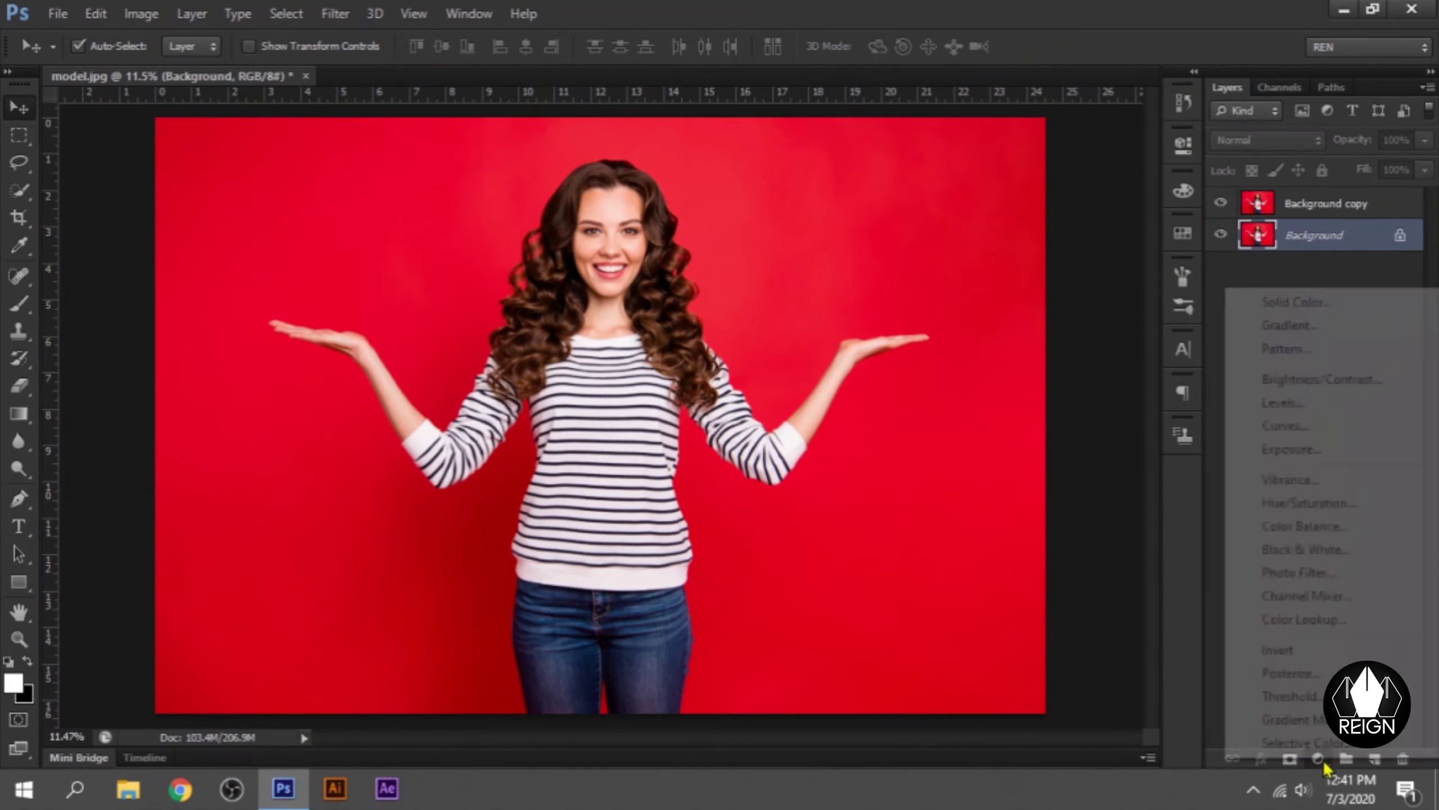
left_click(1302, 303)
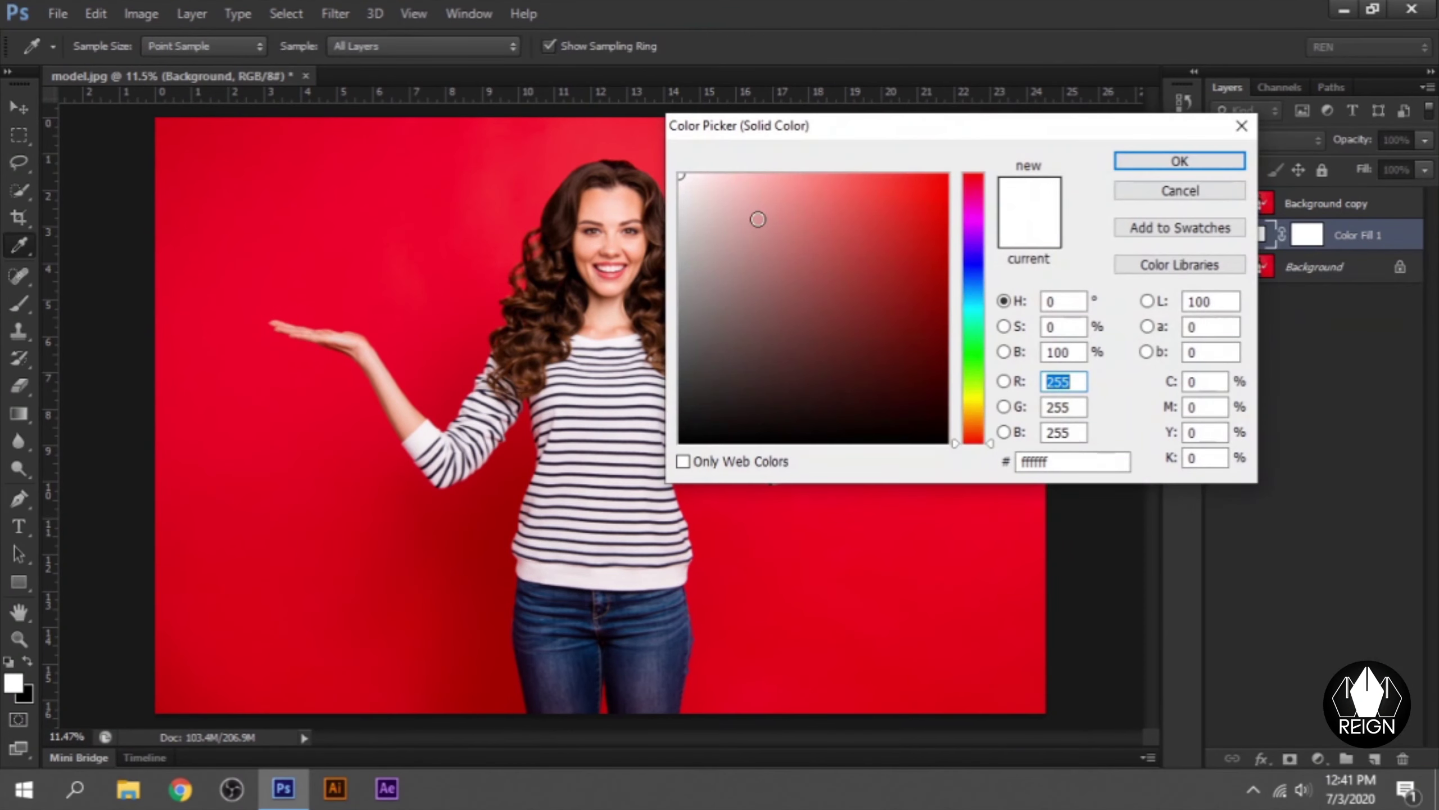
left_click(1170, 166)
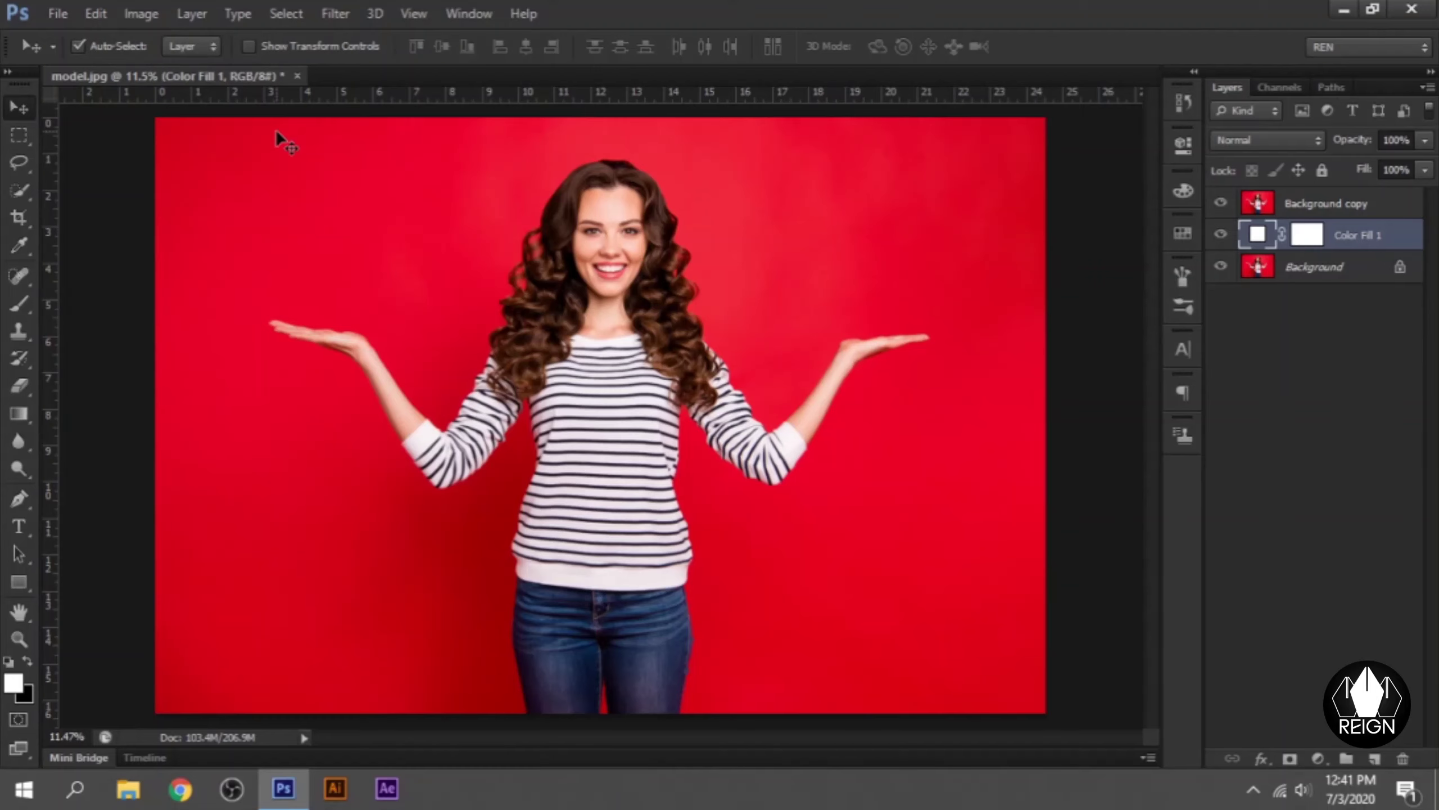
Step: Select the Background Eraser Tool with Limits set to Discontiguous
left_click(27, 390)
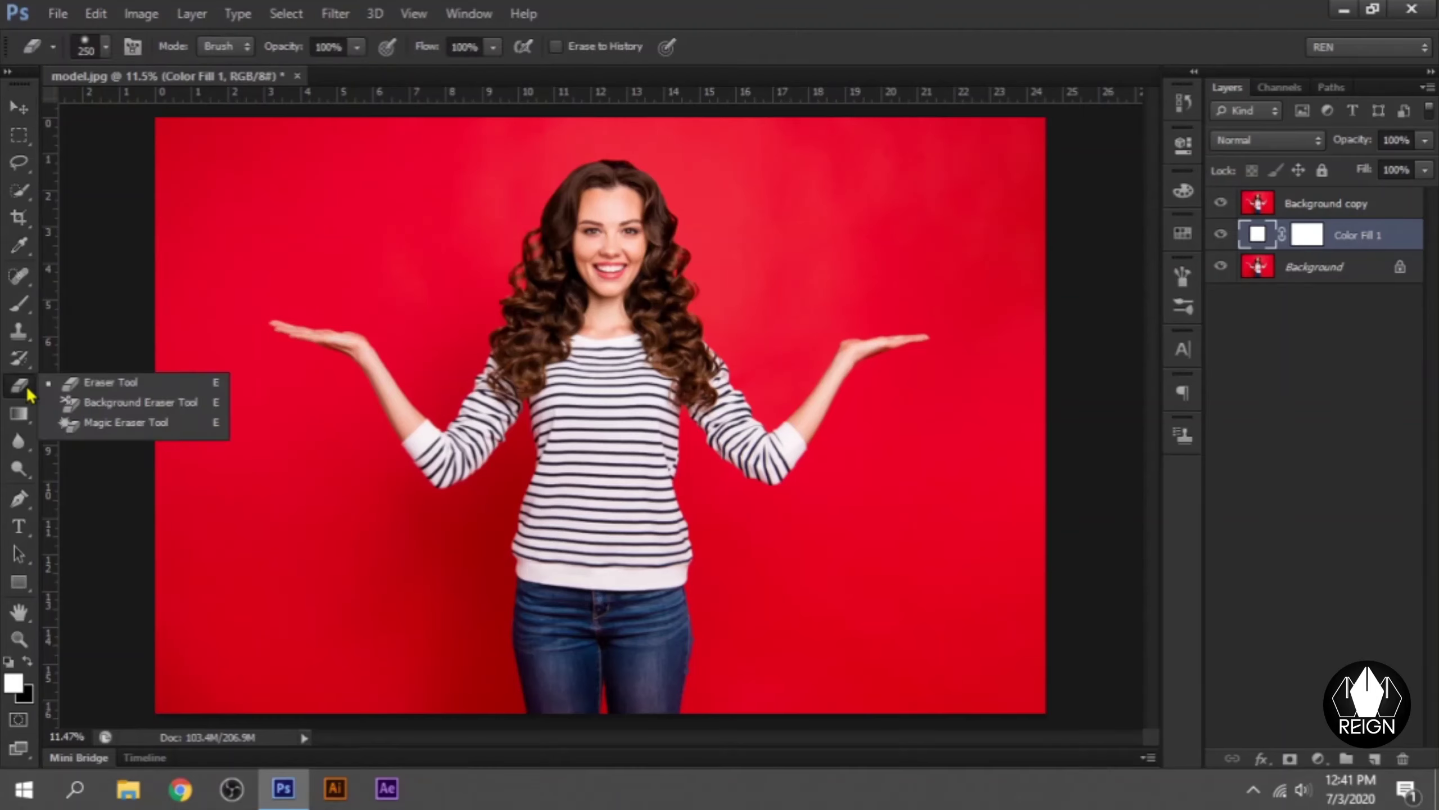
left_click(101, 402)
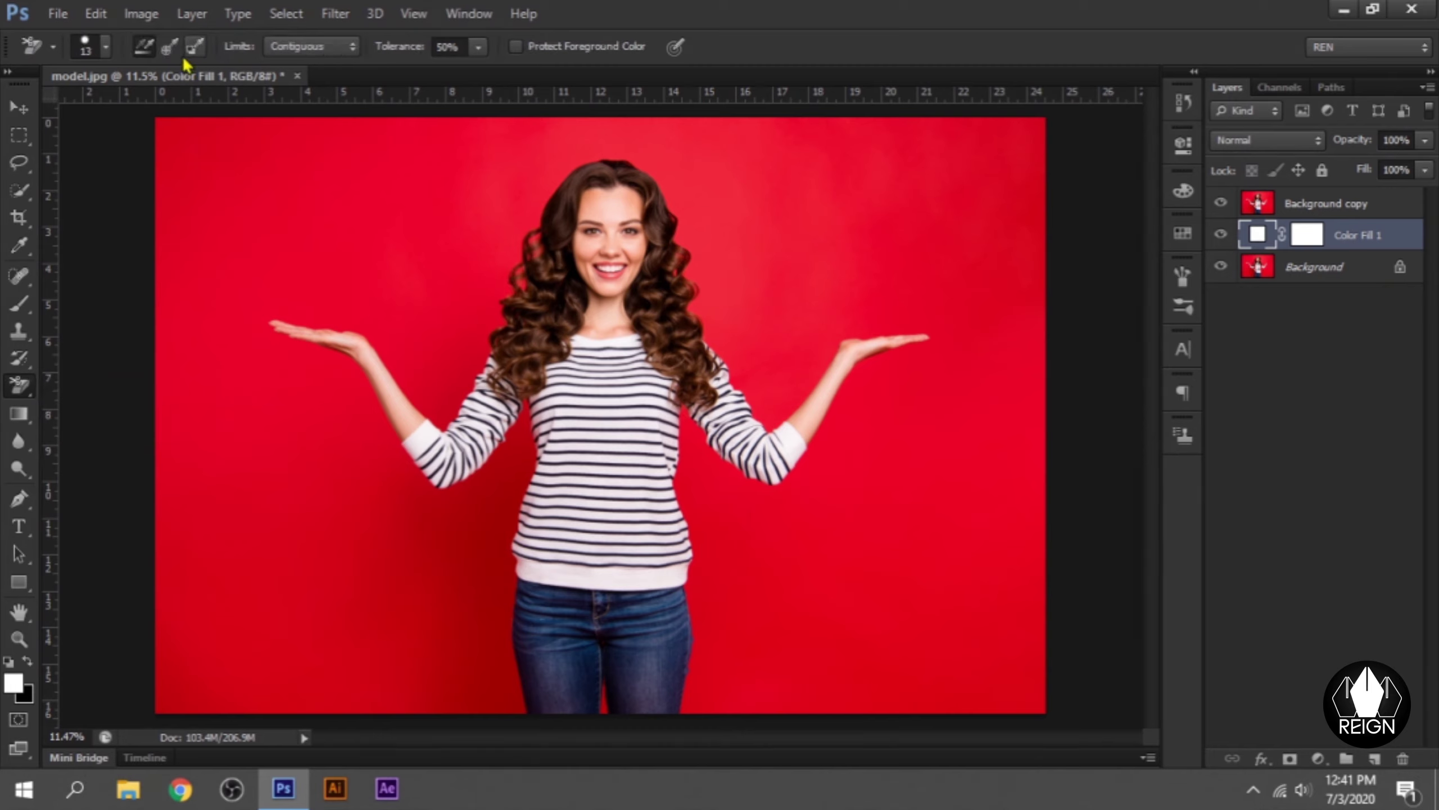
left_click(317, 55)
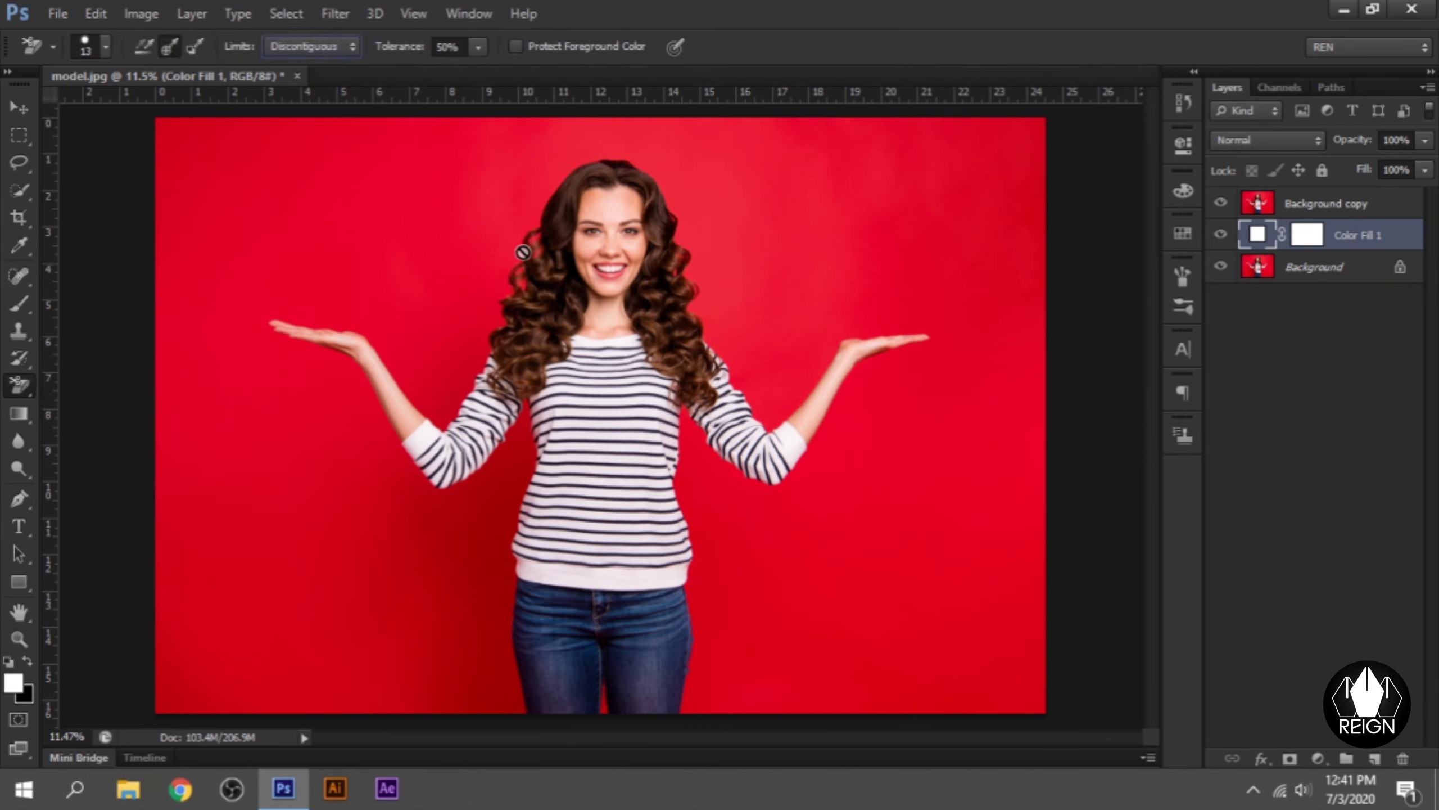
Step: Make Background copy the active layer and zoom in on the hair, returning to the Background Eraser
left_click(1289, 216)
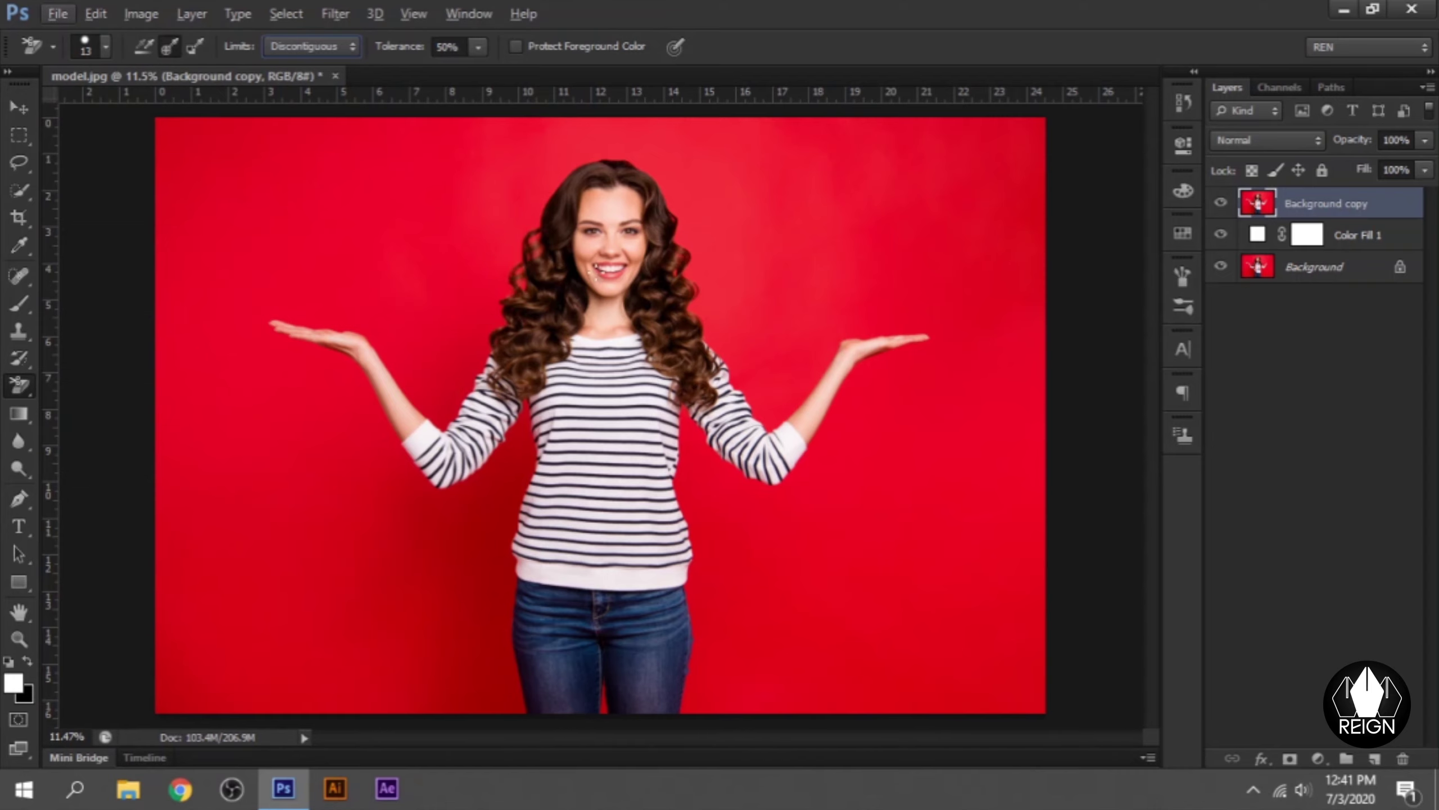
left_click(19, 107)
scroll(408, 184, "up", 4)
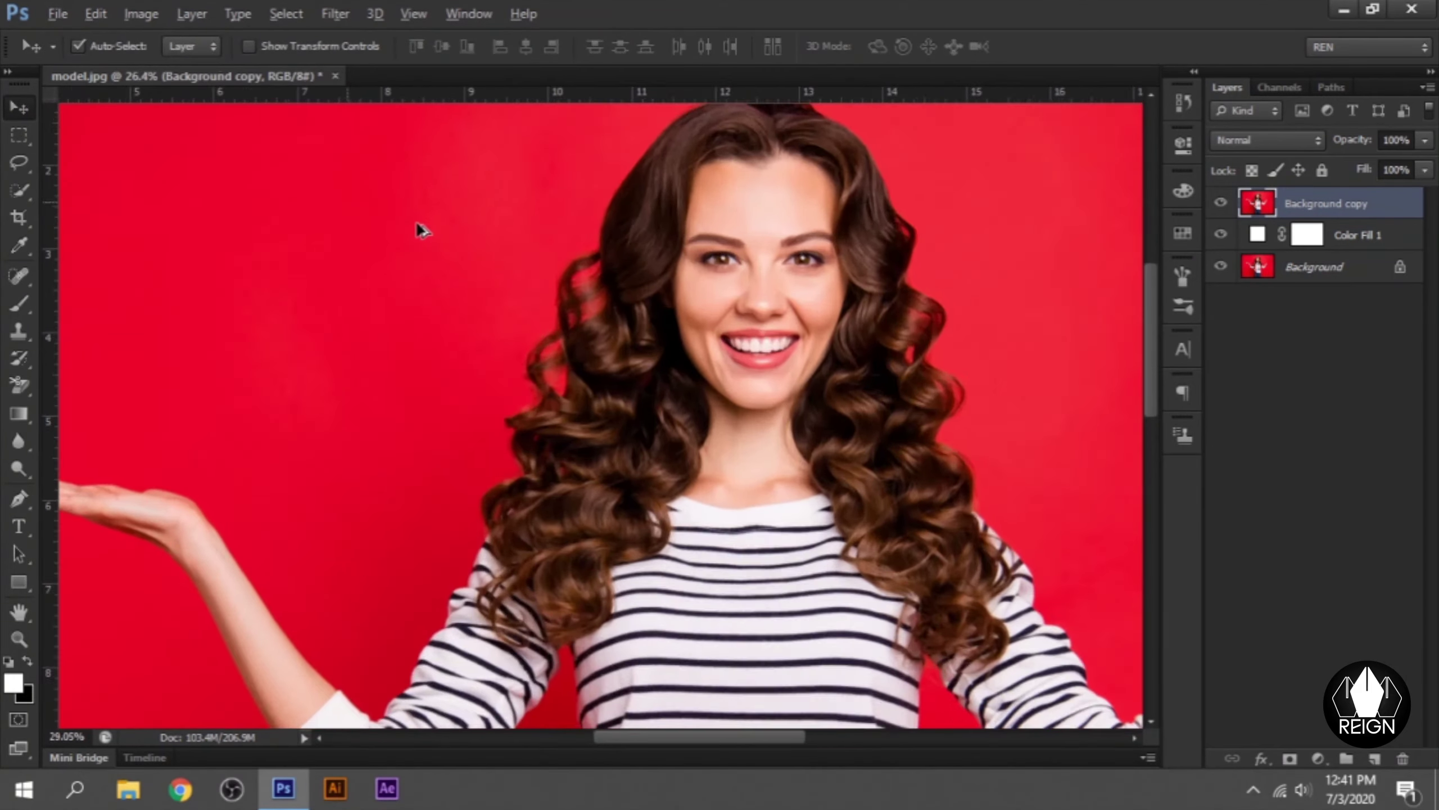
scroll(417, 231, "up", 3)
scroll(652, 363, "up", 1)
scroll(641, 346, "up", 1)
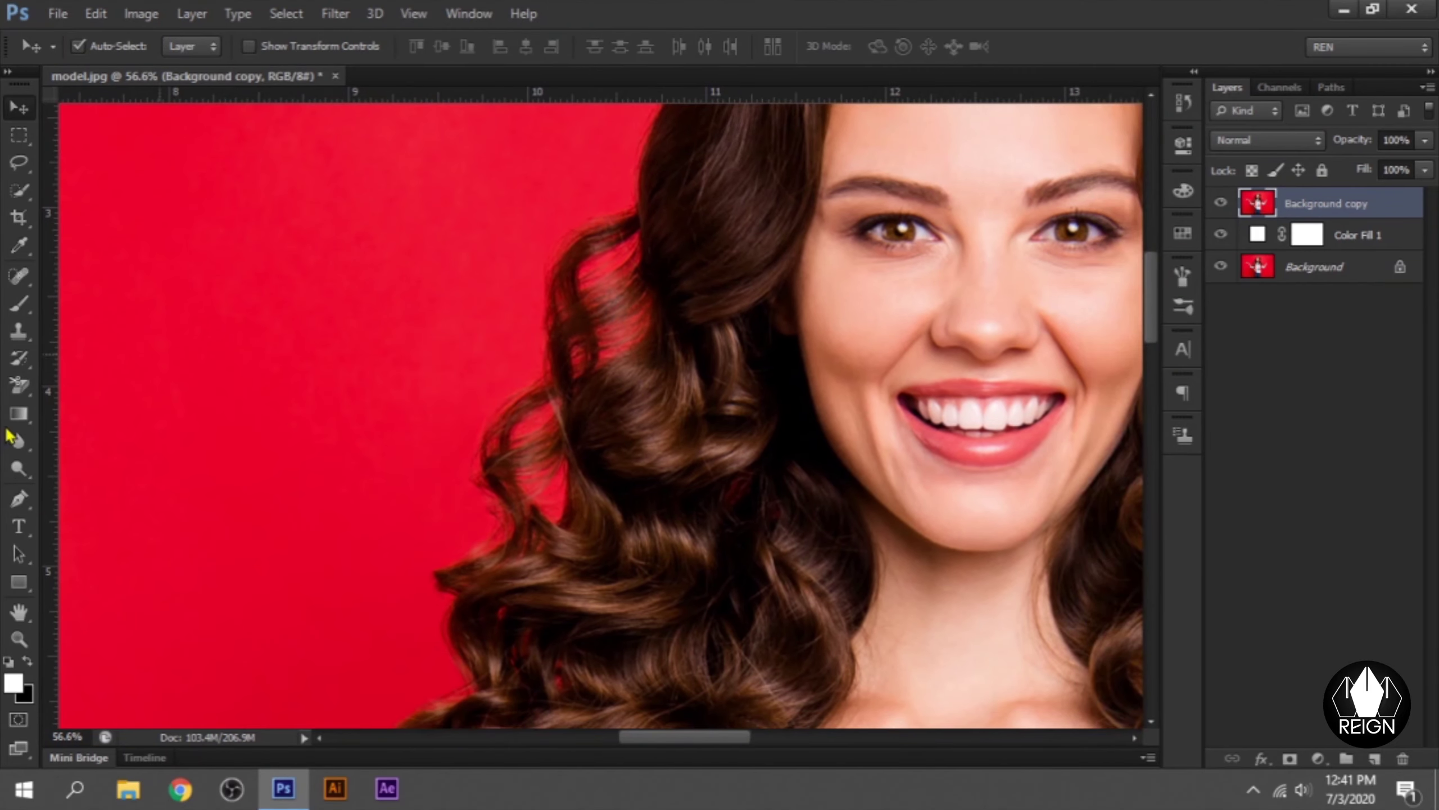
left_click(19, 388)
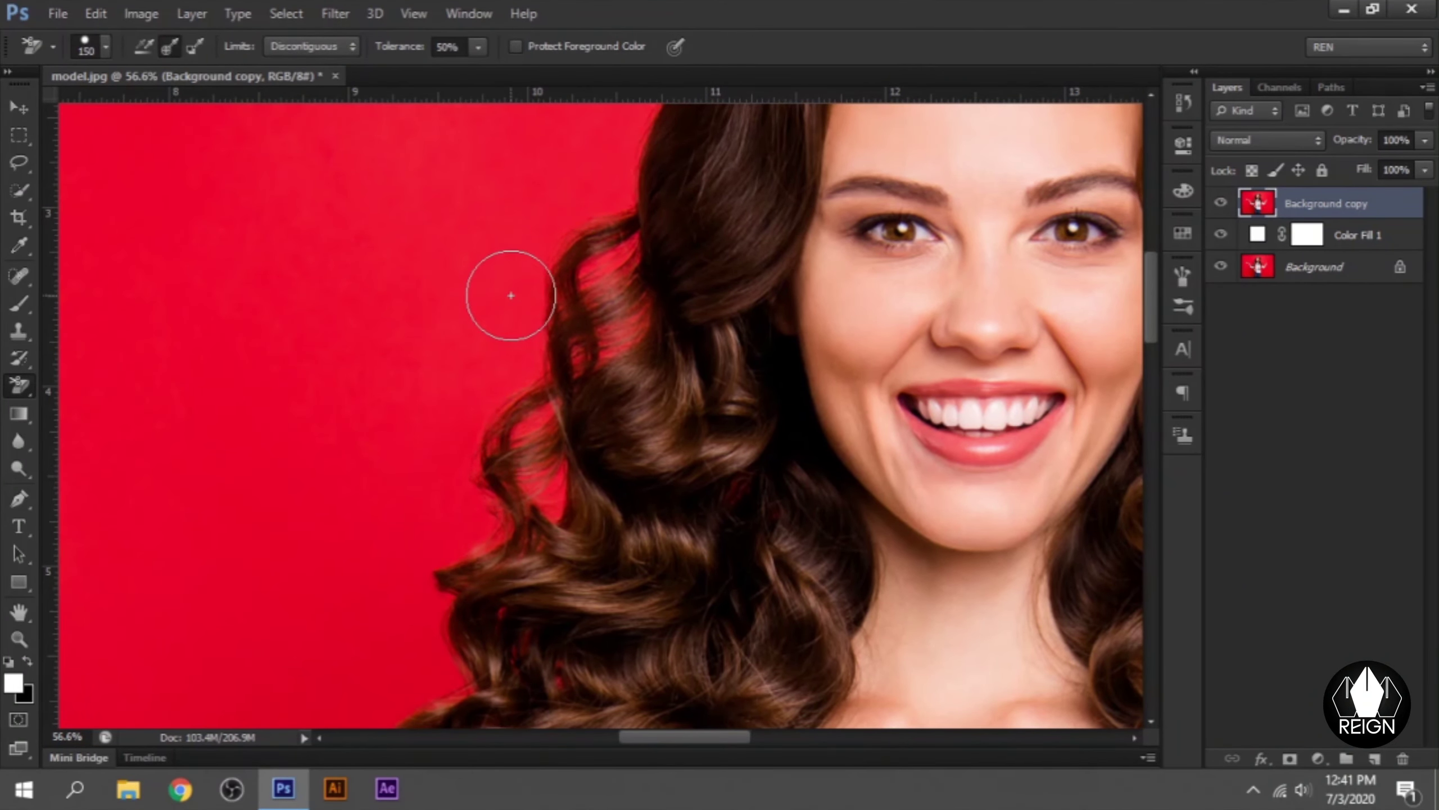
Step: At brush size 200 and 63% tolerance, erase the red along the hair's left edge down to the shoulder
key("bracketright")
mouse_move(465, 266)
left_mouse_down()
mouse_move(601, 250)
mouse_move(597, 316)
mouse_move(466, 283)
mouse_move(501, 166)
left_mouse_up()
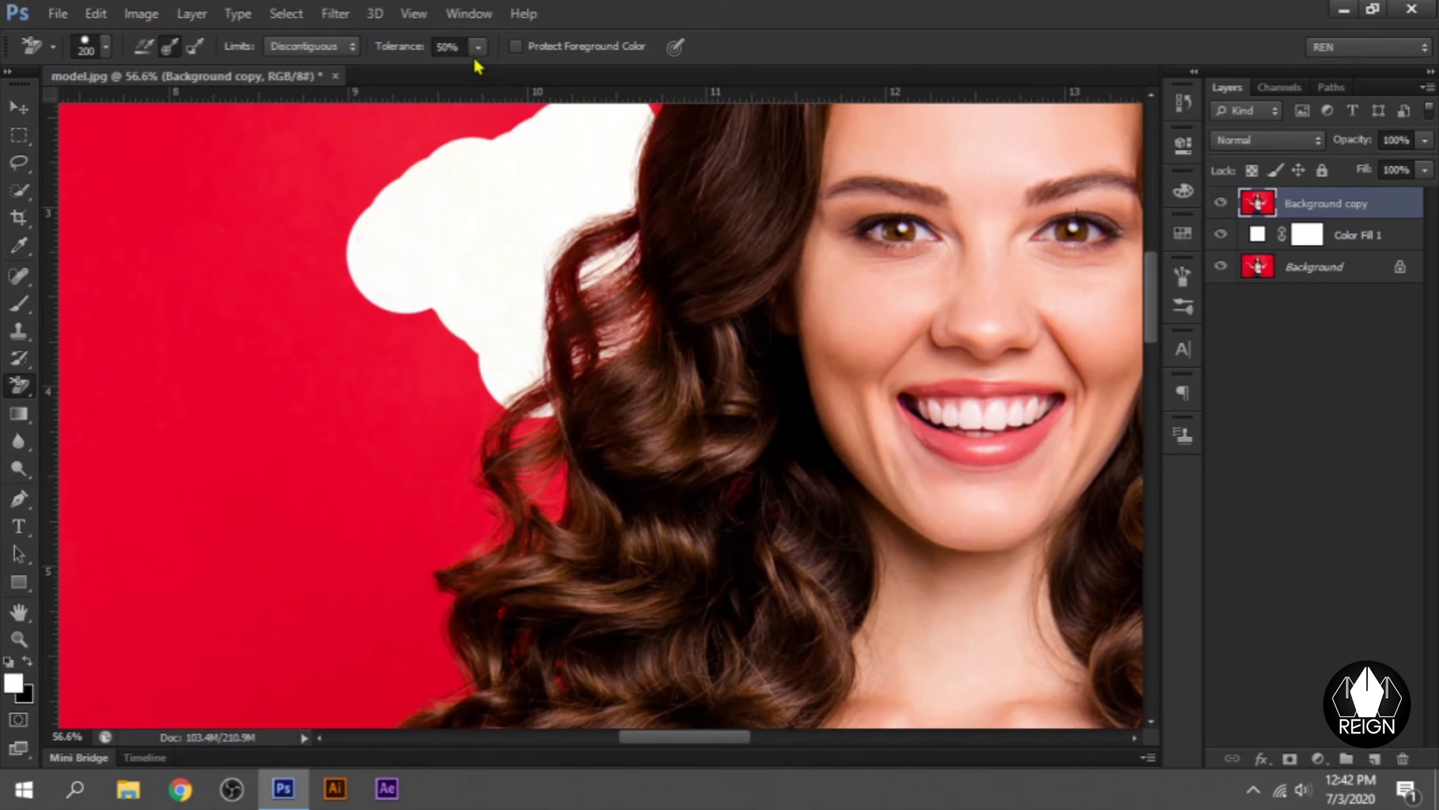
mouse_move(371, 436)
left_mouse_down()
mouse_move(411, 418)
mouse_move(594, 218)
mouse_move(610, 225)
mouse_move(602, 164)
left_mouse_up()
mouse_move(465, 450)
left_mouse_down()
mouse_move(530, 451)
mouse_move(610, 498)
mouse_move(718, 502)
mouse_move(465, 572)
mouse_move(546, 659)
mouse_move(473, 598)
left_mouse_up()
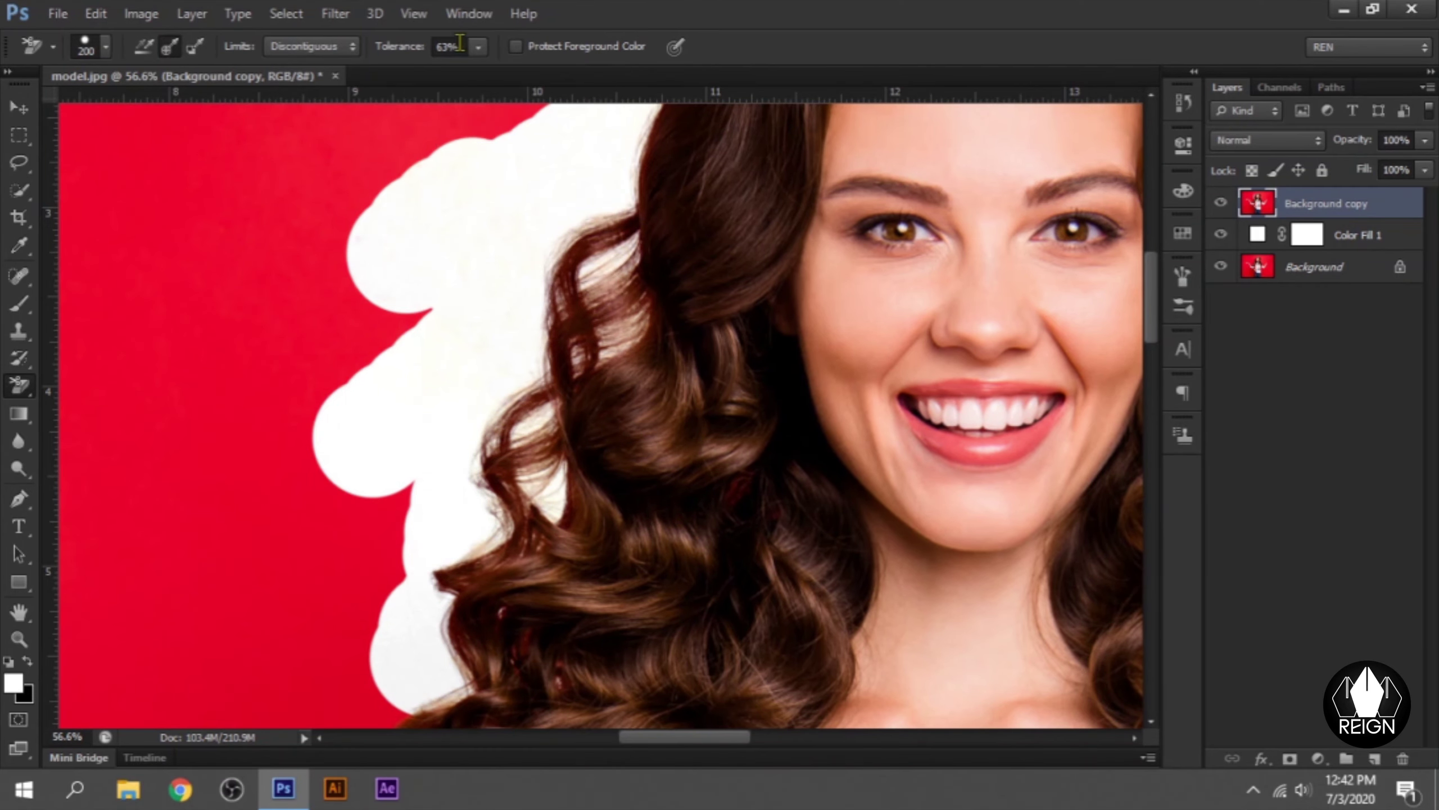
left_click_drag(512, 490, 674, 114)
mouse_move(347, 339)
left_mouse_down()
mouse_move(529, 312)
mouse_move(538, 356)
mouse_move(508, 407)
mouse_move(604, 283)
mouse_move(572, 52)
mouse_move(598, 144)
mouse_move(531, 316)
left_mouse_up()
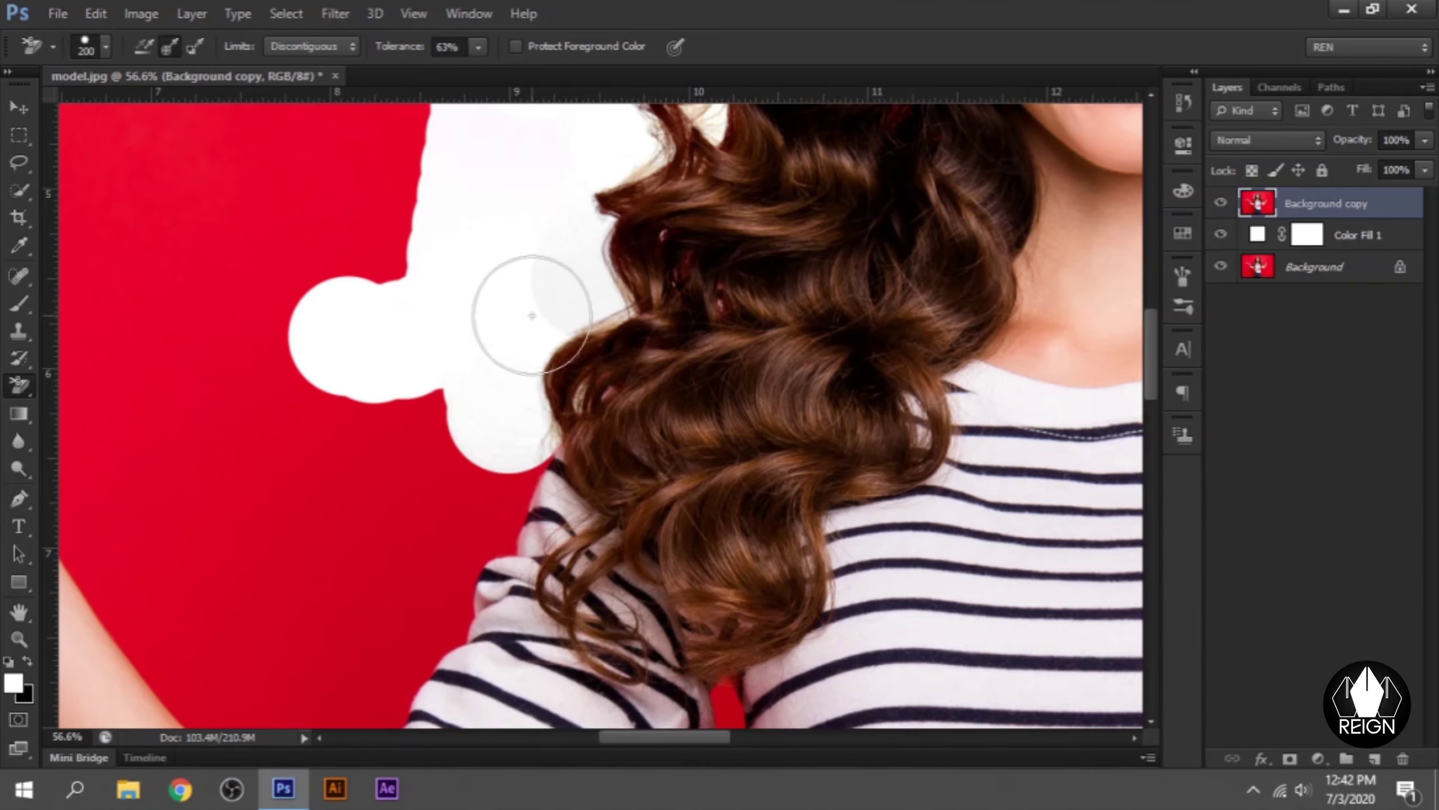
scroll(531, 315, "up", 5)
scroll(726, 148, "up", 2)
scroll(489, 377, "up", 5)
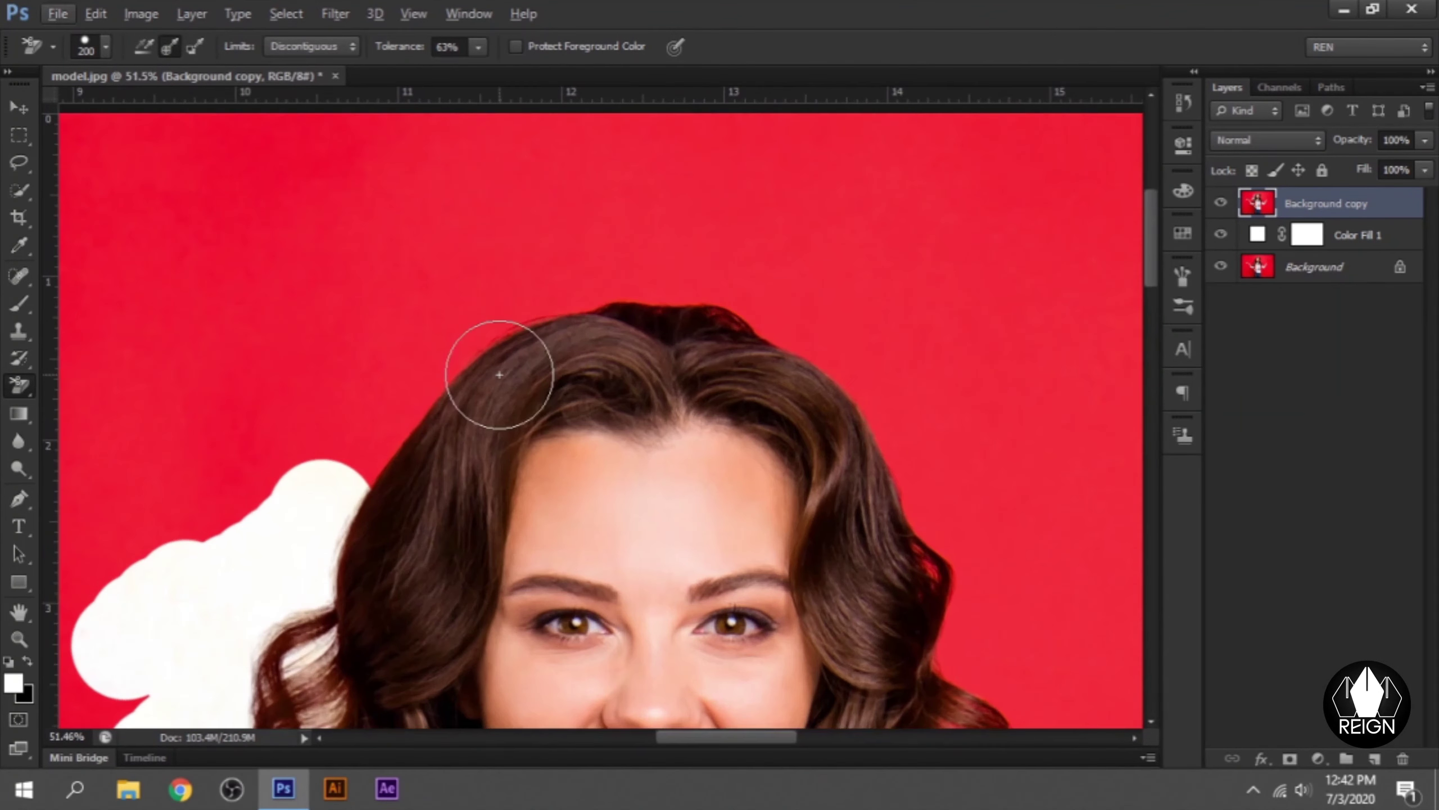
Step: Erase the red above the head and along the right hair edge to the shoulder, then zoom out
mouse_move(499, 374)
left_mouse_down()
mouse_move(274, 547)
mouse_move(460, 332)
mouse_move(762, 283)
mouse_move(551, 273)
mouse_move(883, 354)
mouse_move(733, 296)
mouse_move(932, 498)
mouse_move(956, 605)
mouse_move(980, 457)
mouse_move(677, 238)
left_mouse_up()
mouse_move(722, 386)
left_mouse_down()
mouse_move(626, 595)
mouse_move(736, 582)
mouse_move(633, 231)
left_mouse_up()
mouse_move(880, 562)
left_mouse_down()
mouse_move(819, 329)
mouse_move(662, 376)
mouse_move(678, 399)
mouse_move(656, 418)
mouse_move(703, 456)
left_mouse_up()
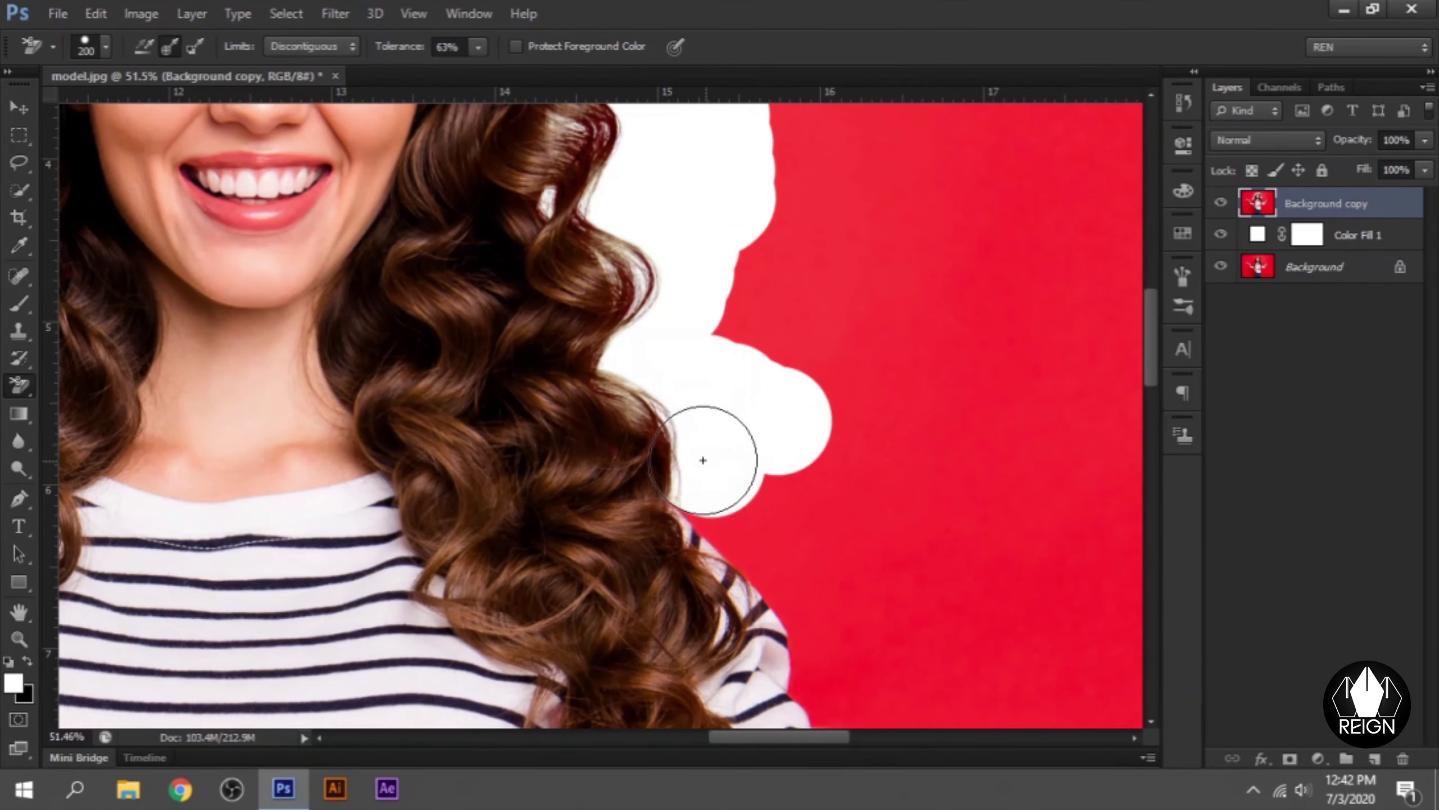
scroll(806, 482, "up", 3)
mouse_move(809, 492)
left_mouse_down()
mouse_move(813, 513)
mouse_move(692, 498)
left_mouse_up()
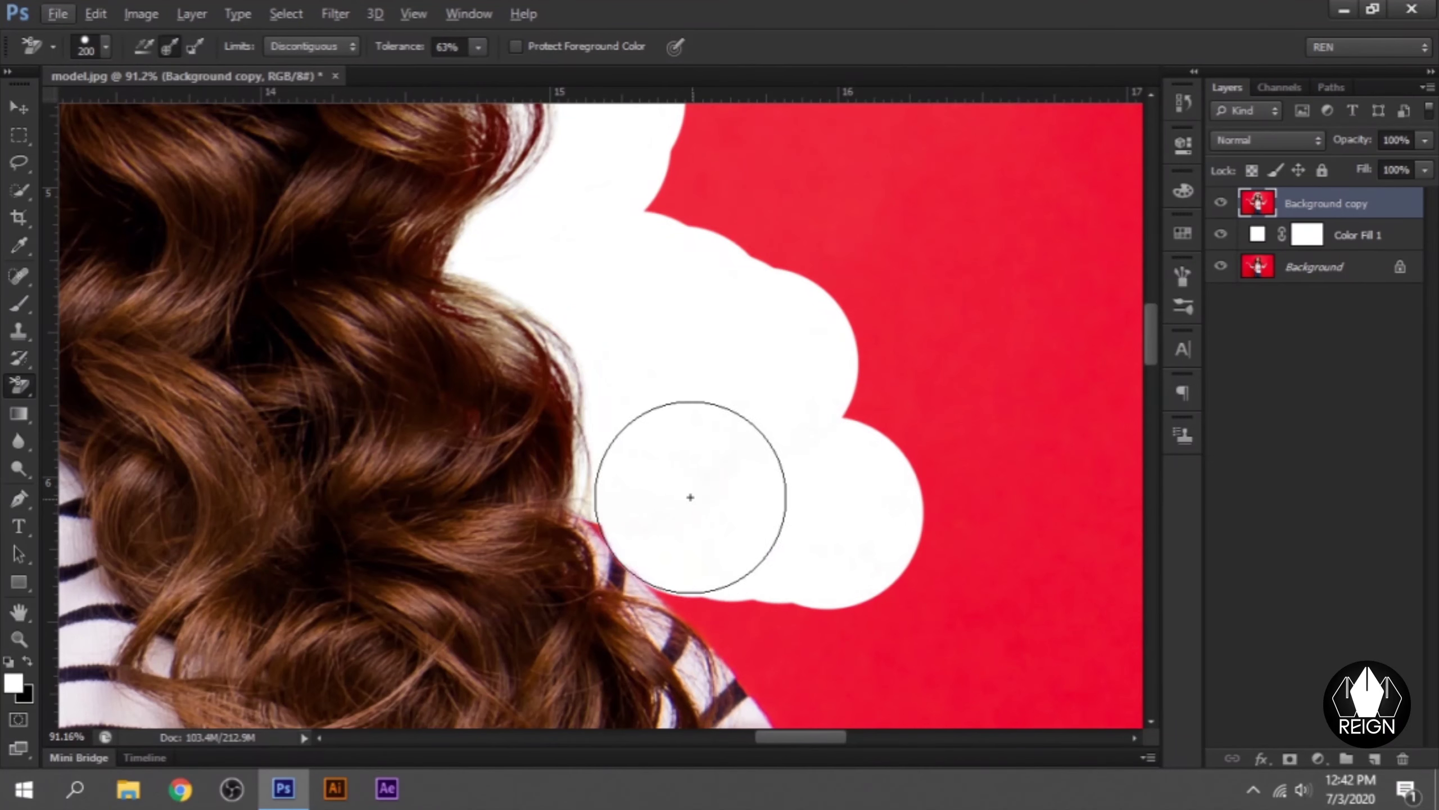
left_click_drag(946, 617, 732, 540)
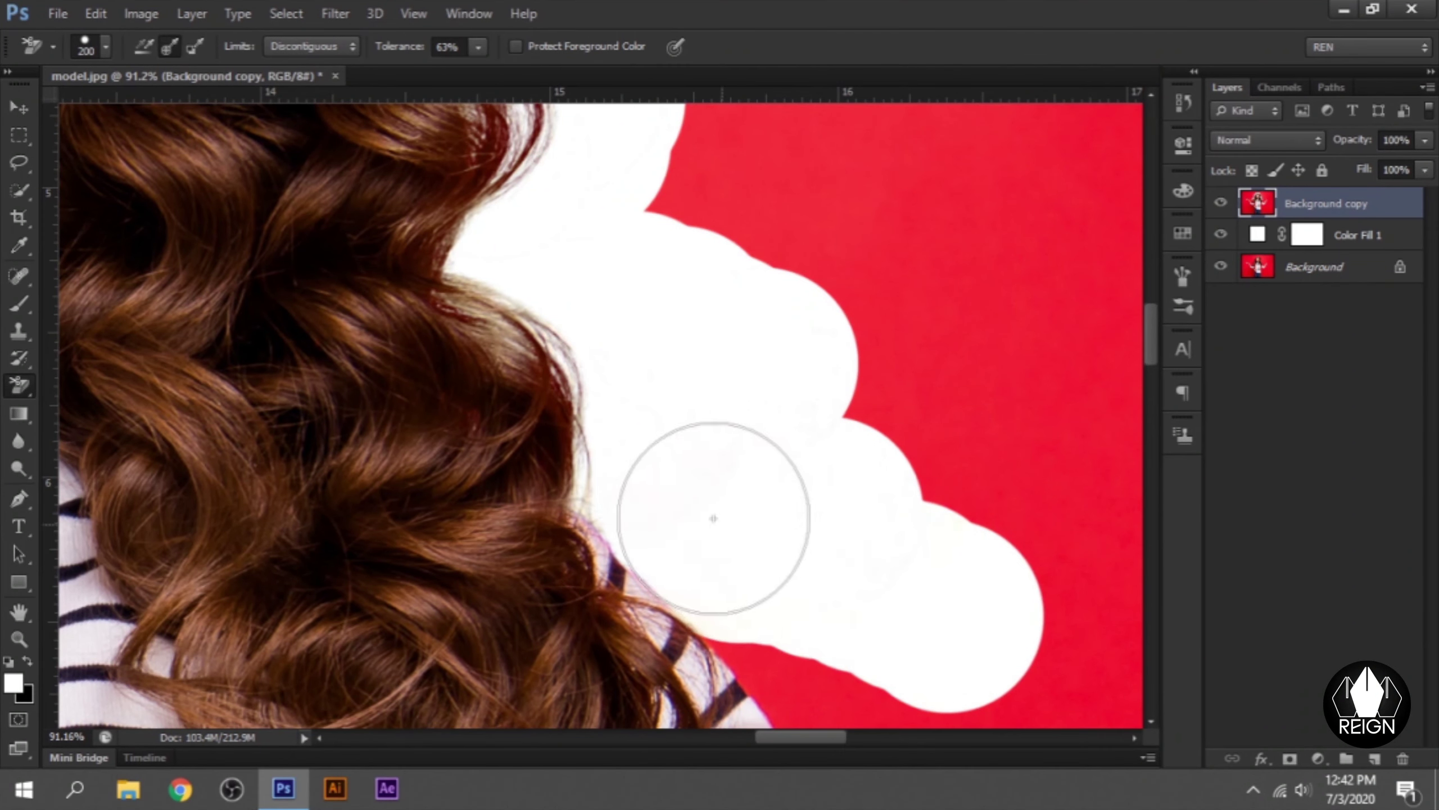
scroll(823, 412, "down", 3)
scroll(811, 488, "down", 3)
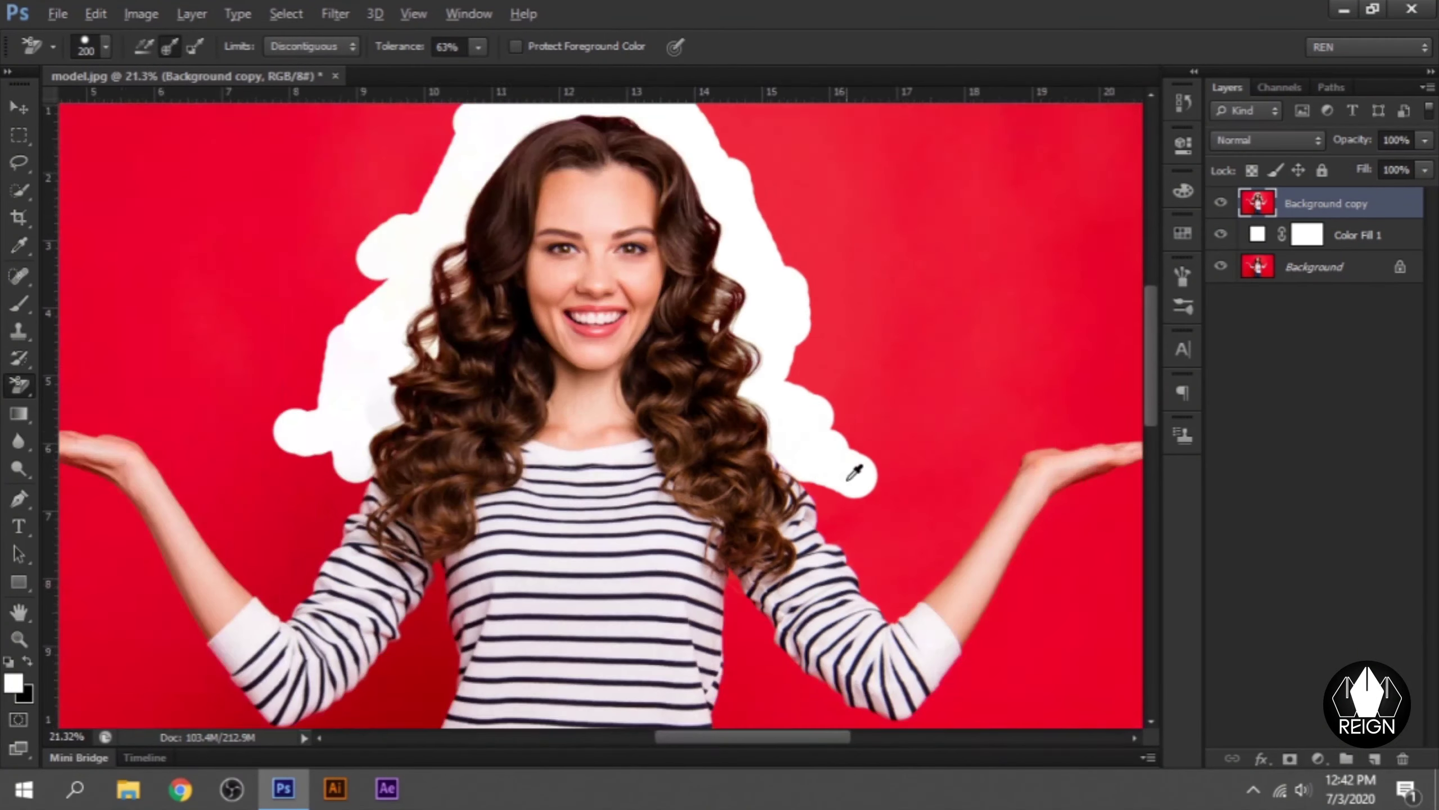
scroll(851, 476, "down", 2)
scroll(916, 312, "down", 1)
scroll(600, 358, "down", 1)
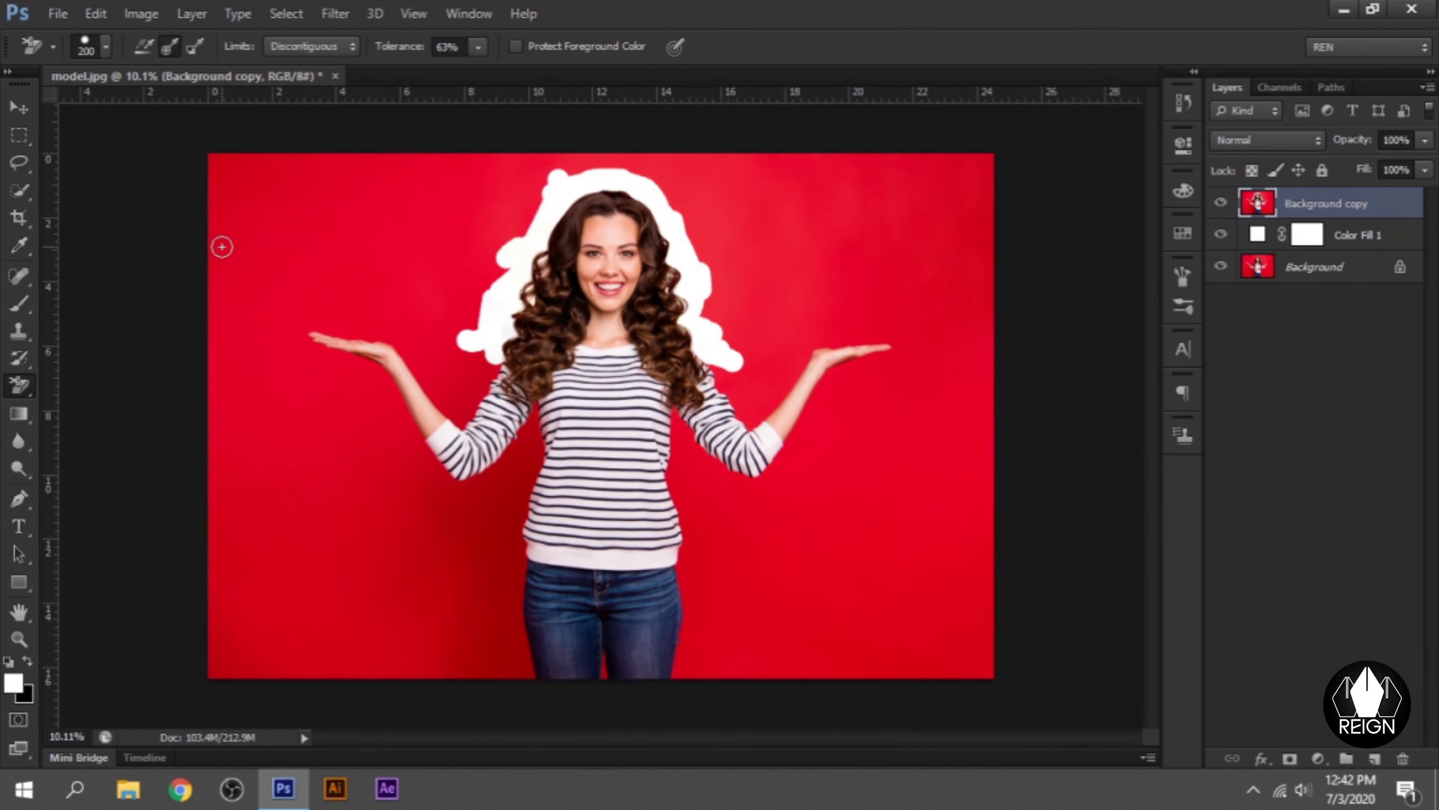
Step: Switch to the Magic Wand and select the red gap under the arm
key("w")
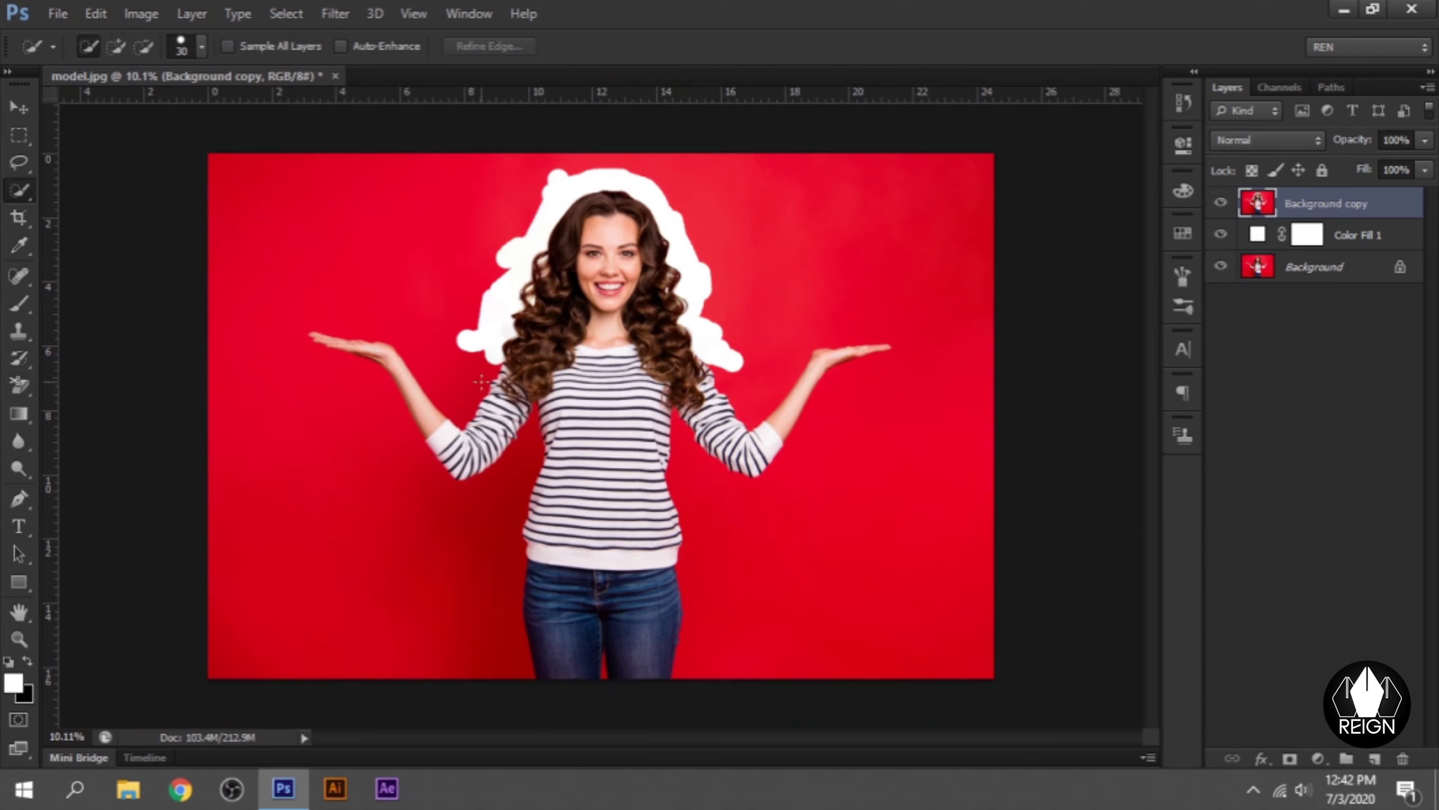
right_click(18, 191)
left_click(107, 204)
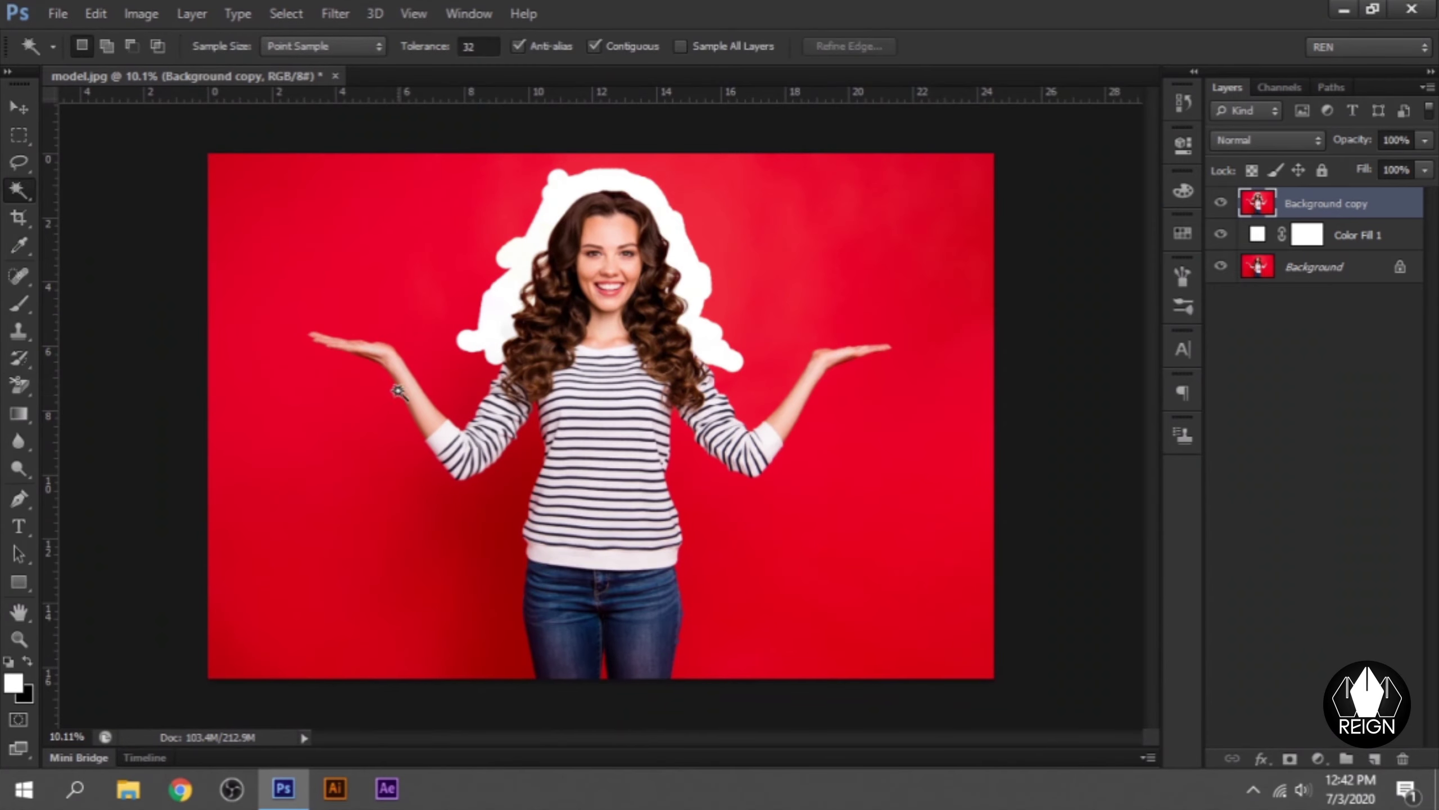
scroll(466, 397, "up", 5)
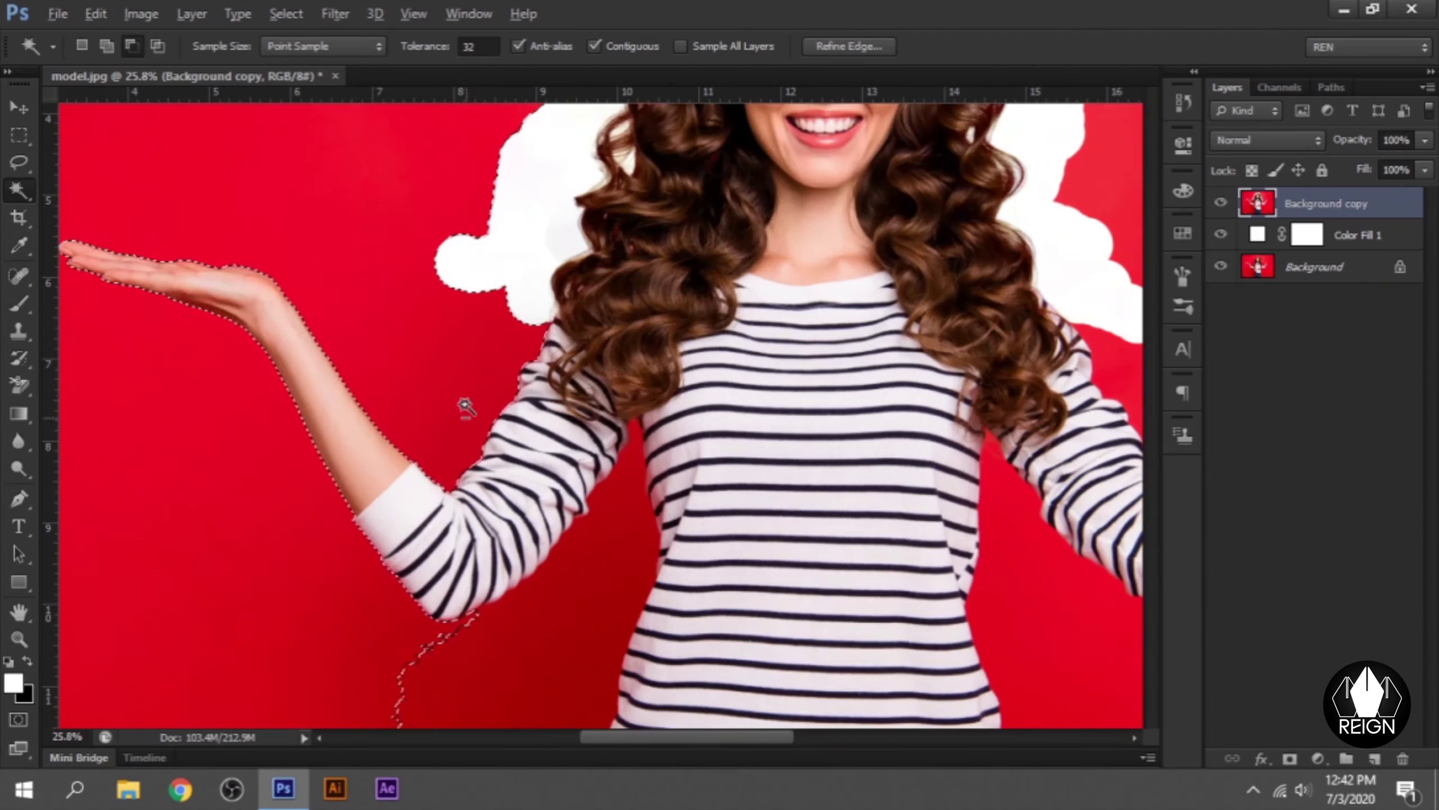
left_click(634, 493, "shift")
Step: Zoom and pan around the shirt hem and right background to check the selection edges
scroll(646, 451, "up", 10)
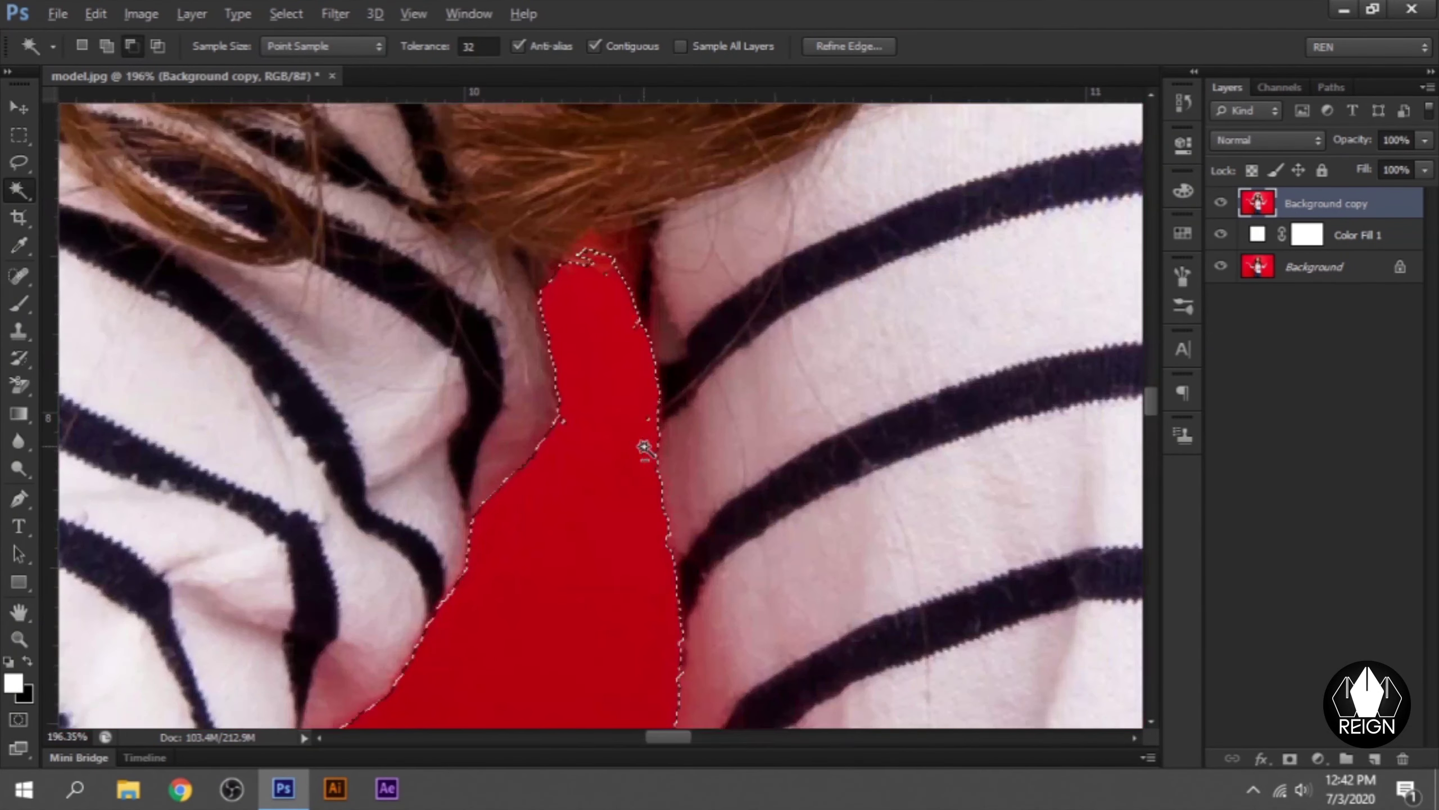
scroll(508, 428, "down", 5)
scroll(508, 429, "down", 4)
scroll(510, 428, "down", 1)
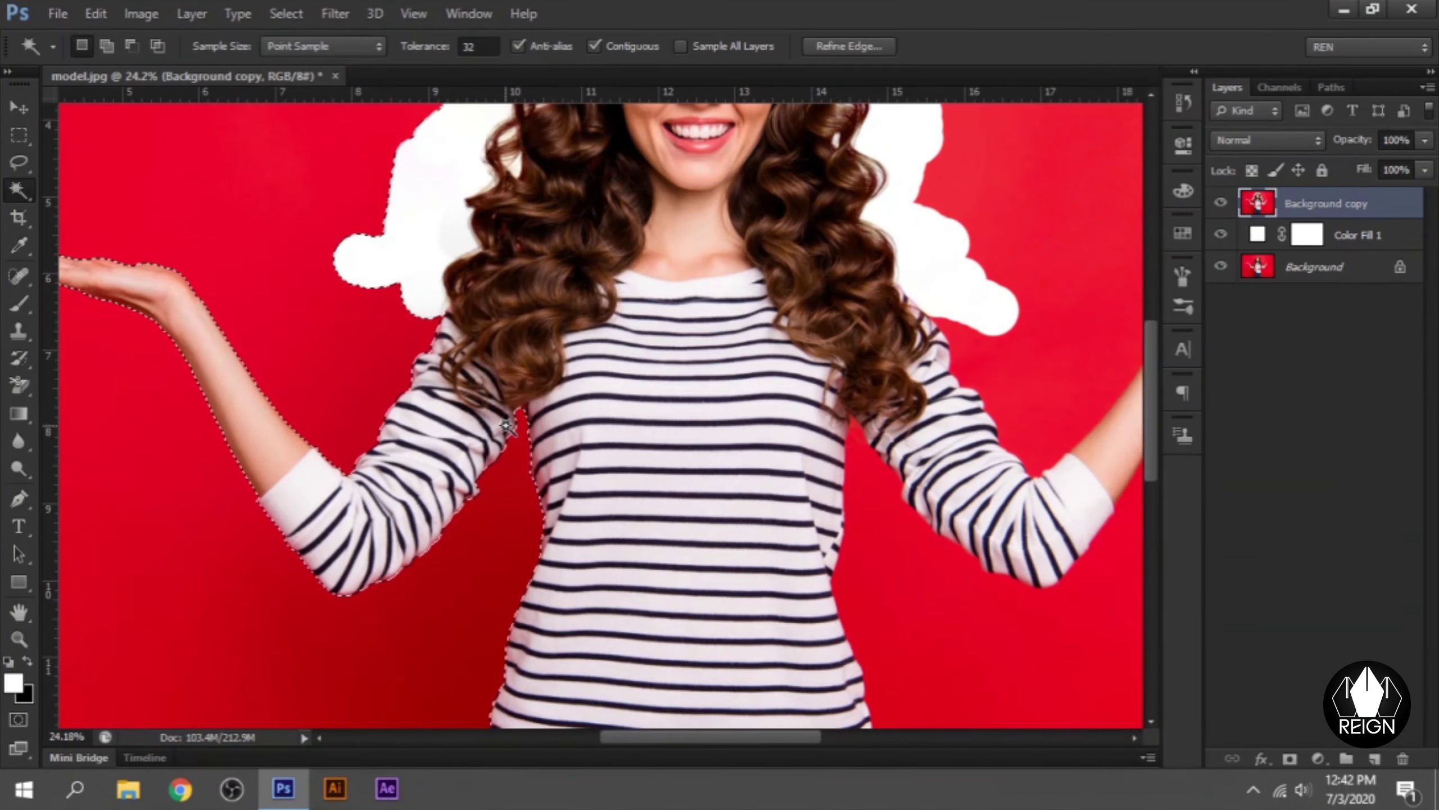
scroll(512, 428, "down", 2)
scroll(511, 429, "up", 1)
scroll(538, 454, "up", 2)
scroll(623, 624, "down", 4)
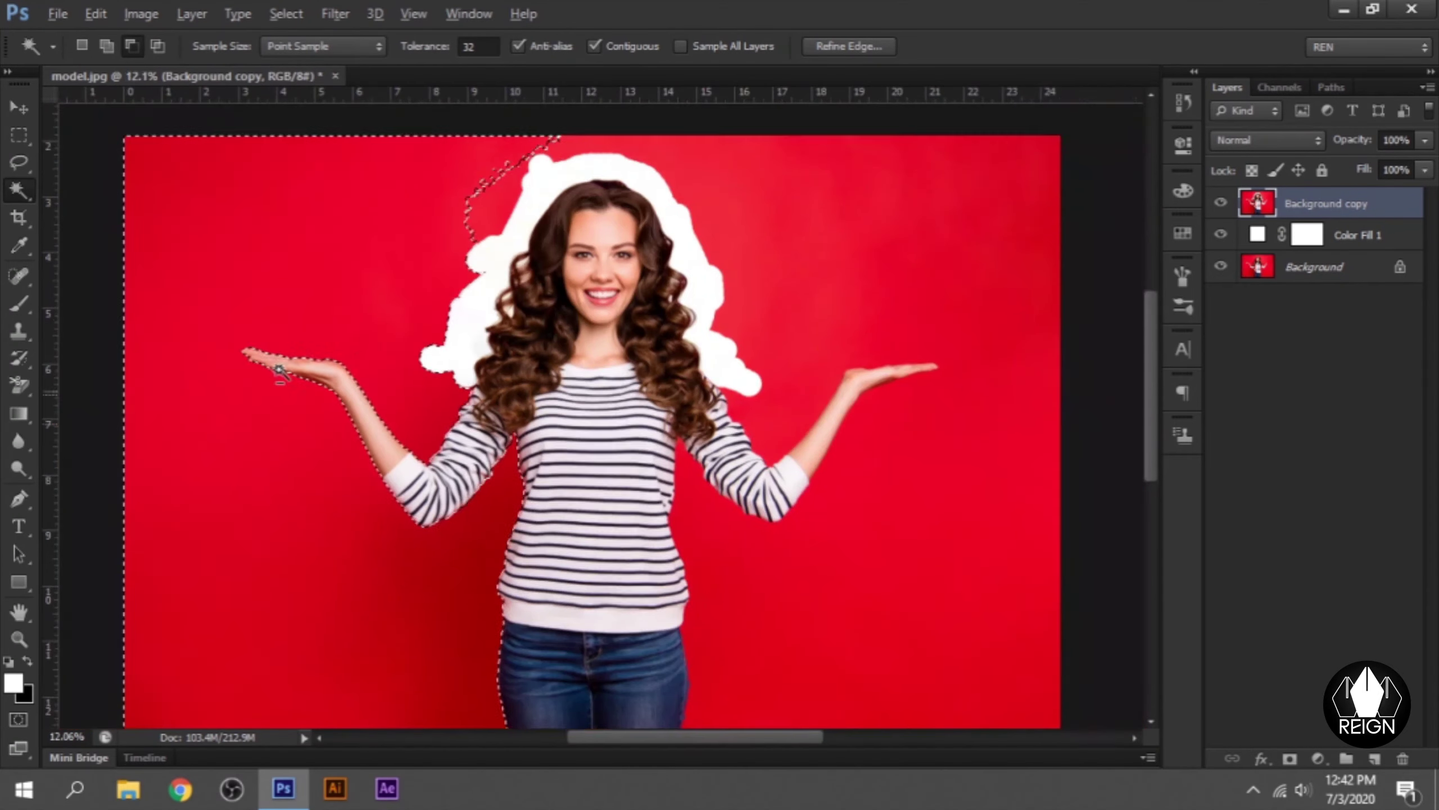
scroll(660, 567, "up", 2)
scroll(562, 408, "up", 2)
scroll(524, 491, "up", 2)
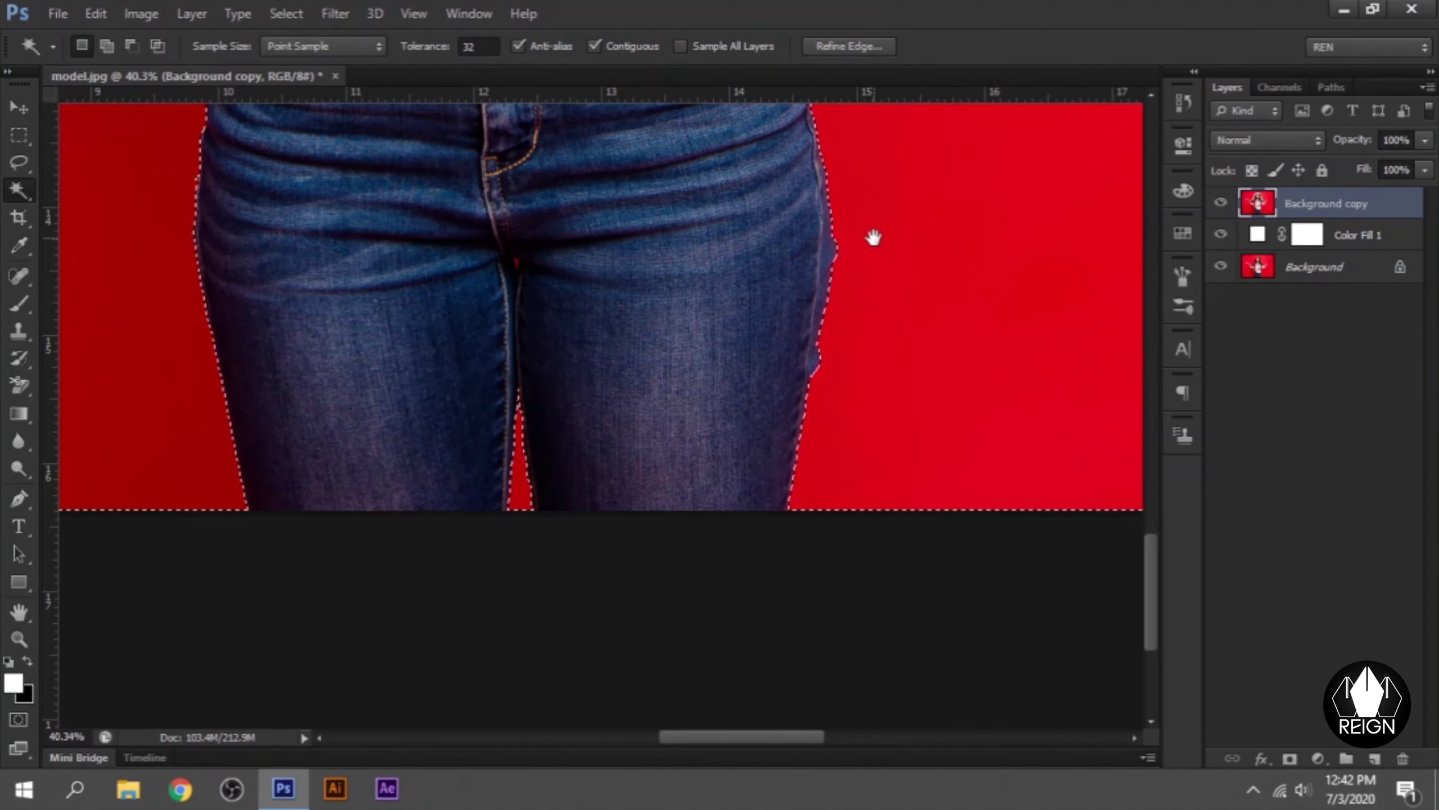
left_click_drag(874, 234, 649, 598)
scroll(688, 396, "down", 1)
scroll(707, 251, "up", 5)
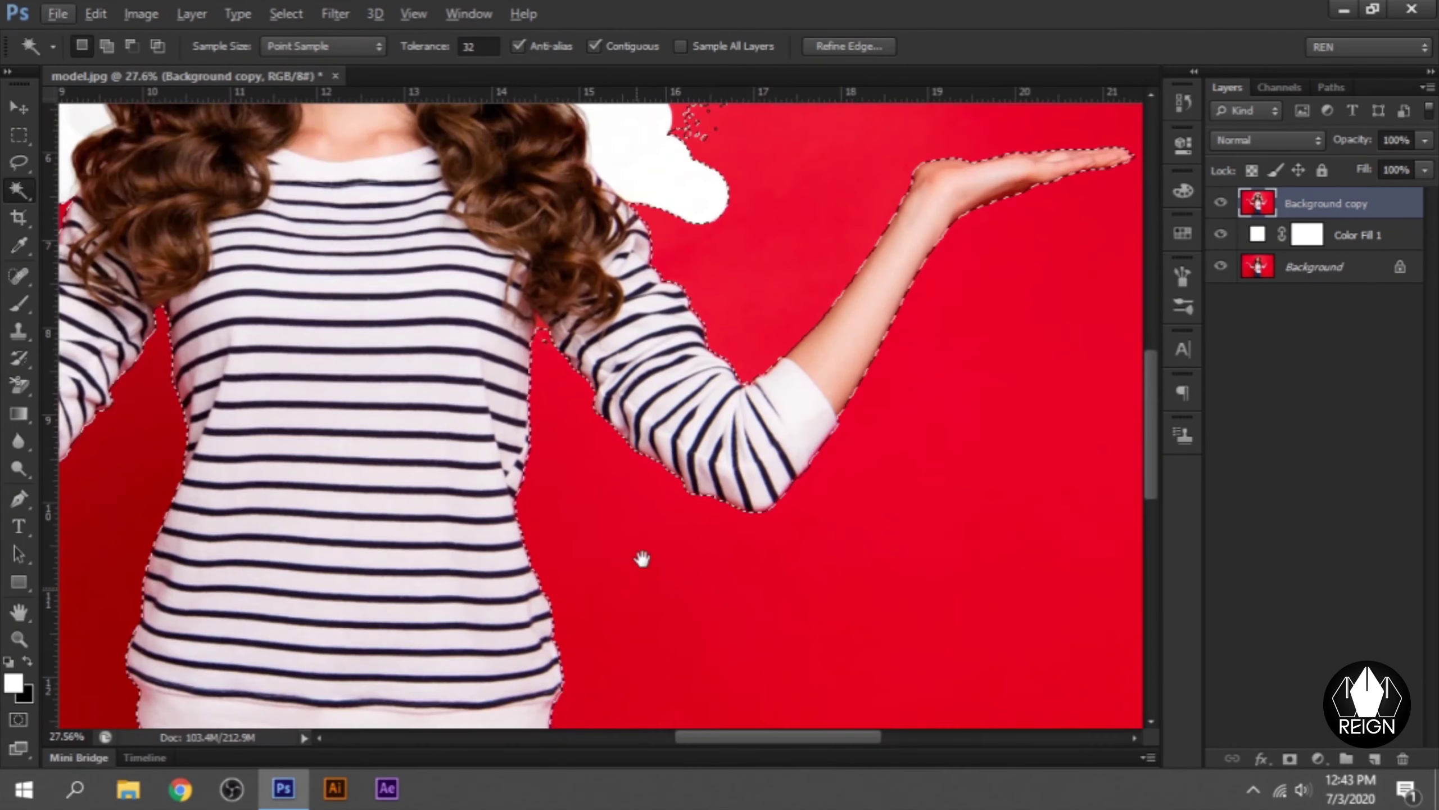
scroll(642, 562, "up", 2)
scroll(531, 362, "up", 1)
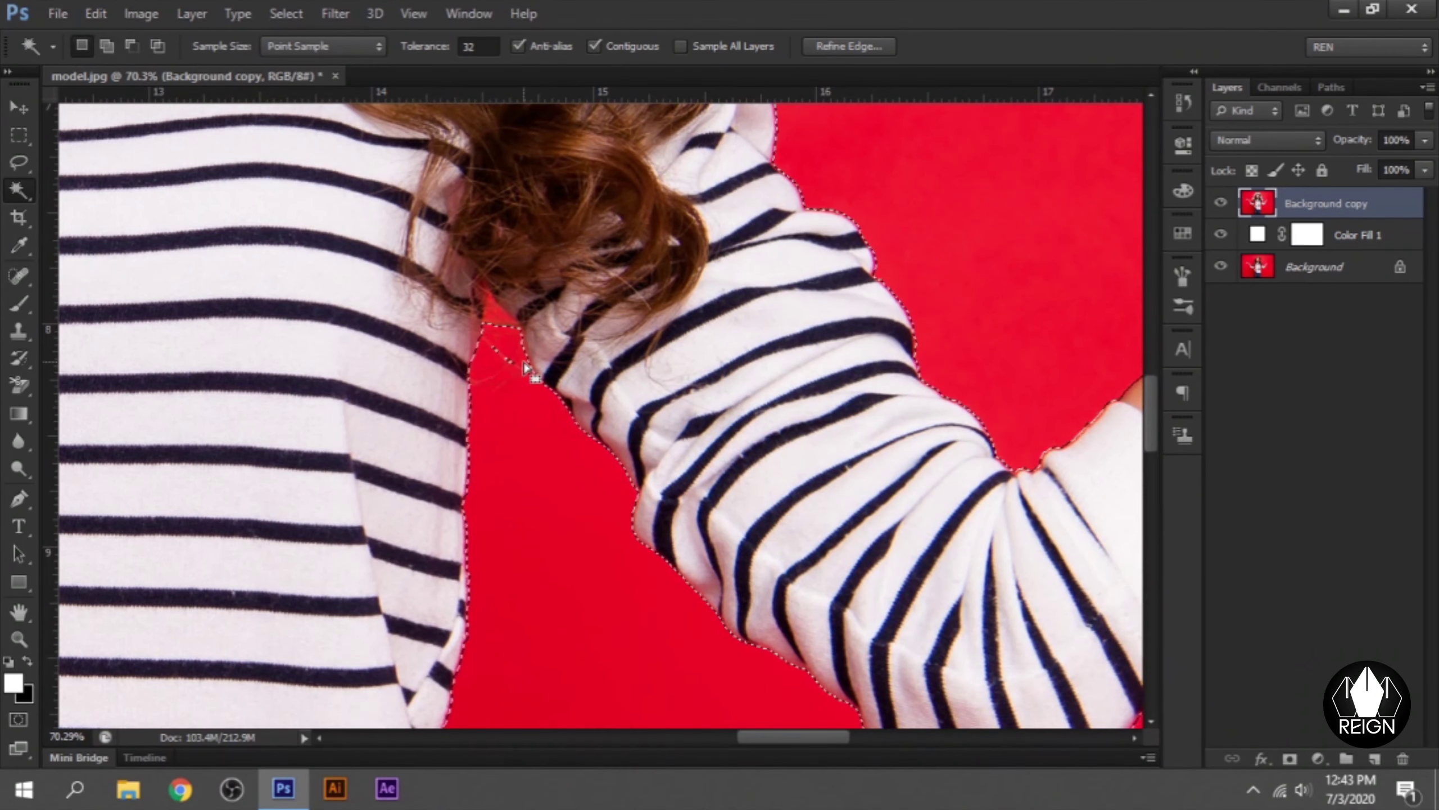
scroll(510, 416, "down", 2)
scroll(781, 343, "down", 2)
scroll(755, 363, "up", 3)
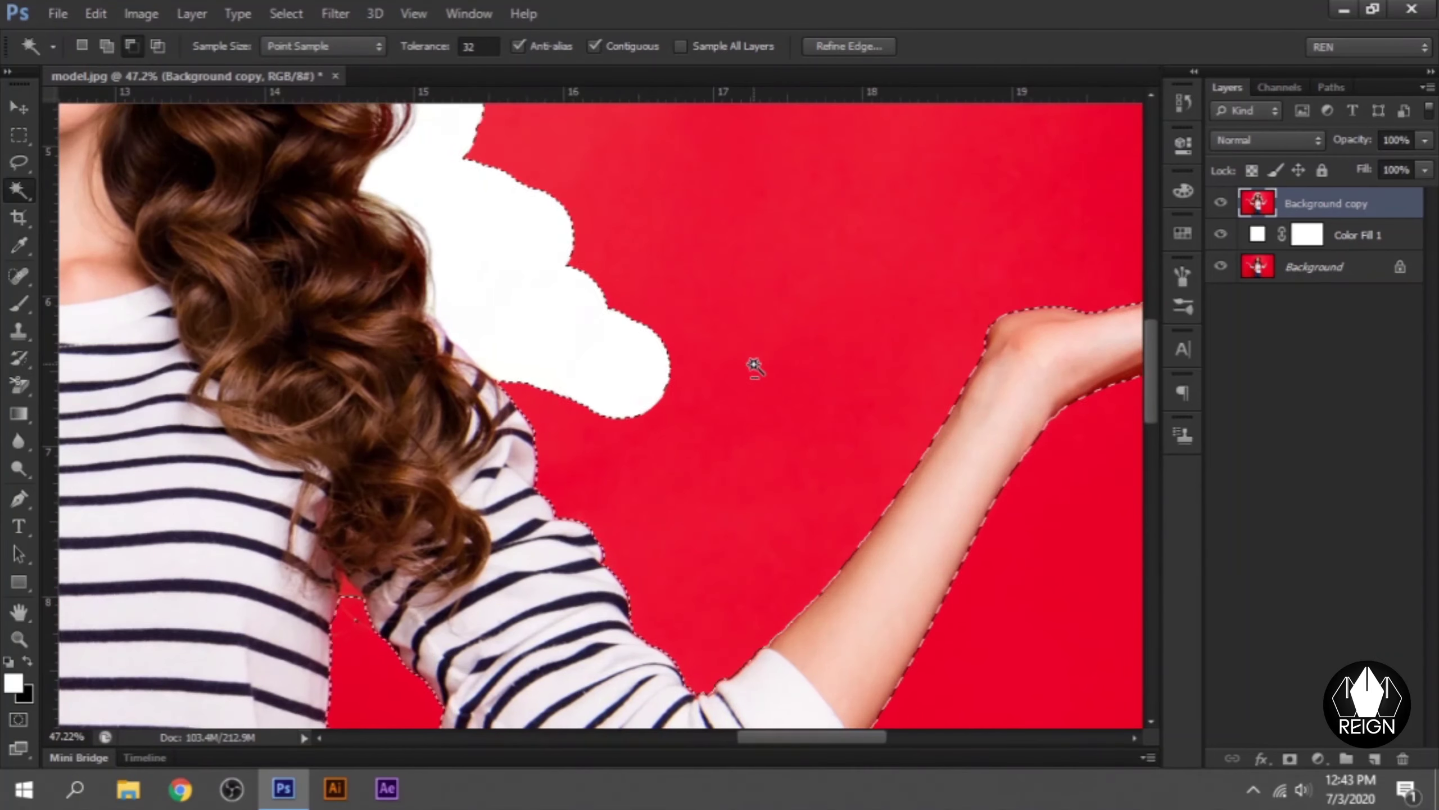
scroll(533, 406, "down", 1)
scroll(707, 392, "down", 1)
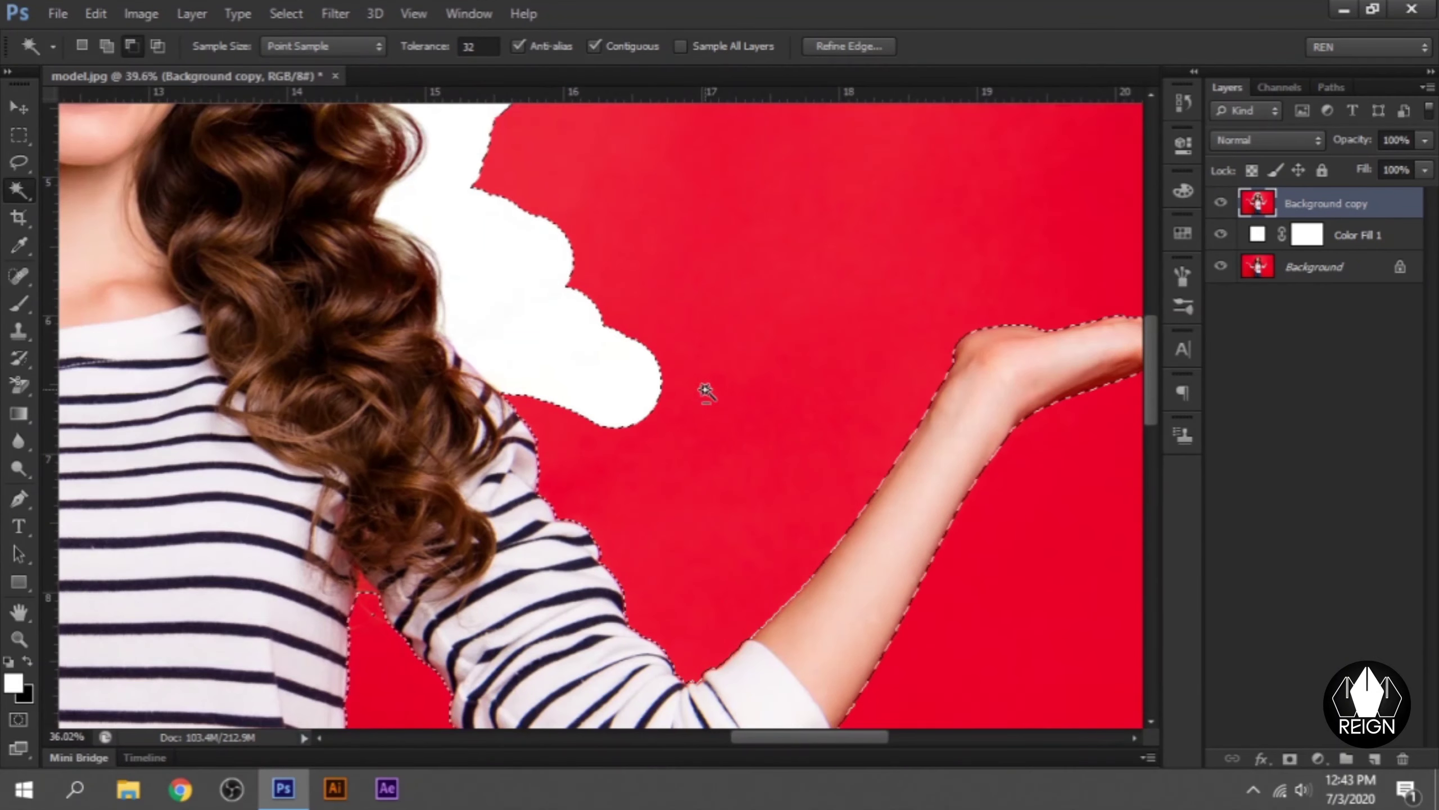
scroll(720, 392, "down", 2)
scroll(721, 392, "down", 1)
Step: Refine the red-background selection edge: Smooth 5, Feather 0.7 px, Shift Edge +14%
scroll(721, 391, "up", 1)
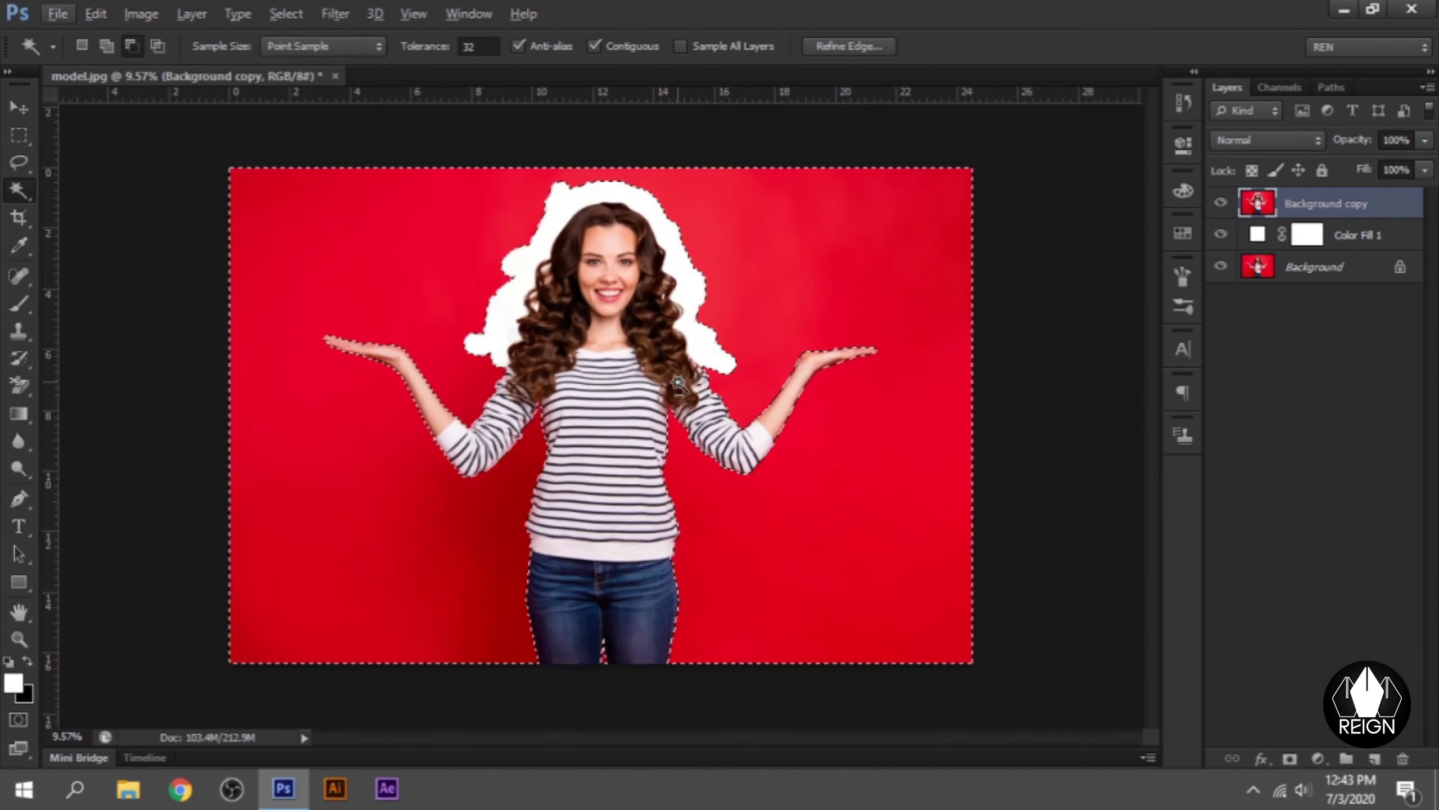
right_click(738, 340)
left_click(836, 597)
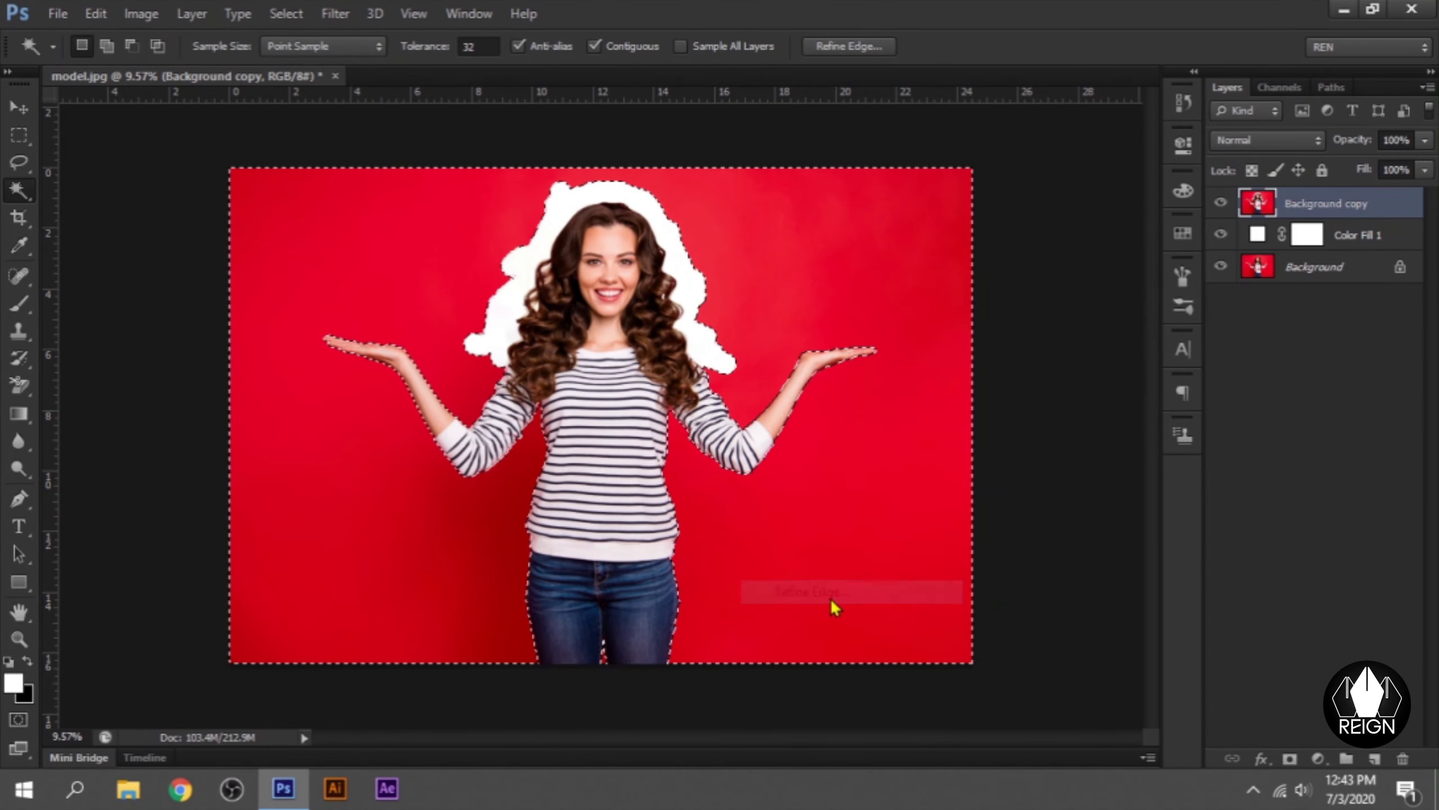
mouse_move(749, 108)
left_mouse_down()
mouse_move(1033, 168)
mouse_move(1045, 185)
left_mouse_up()
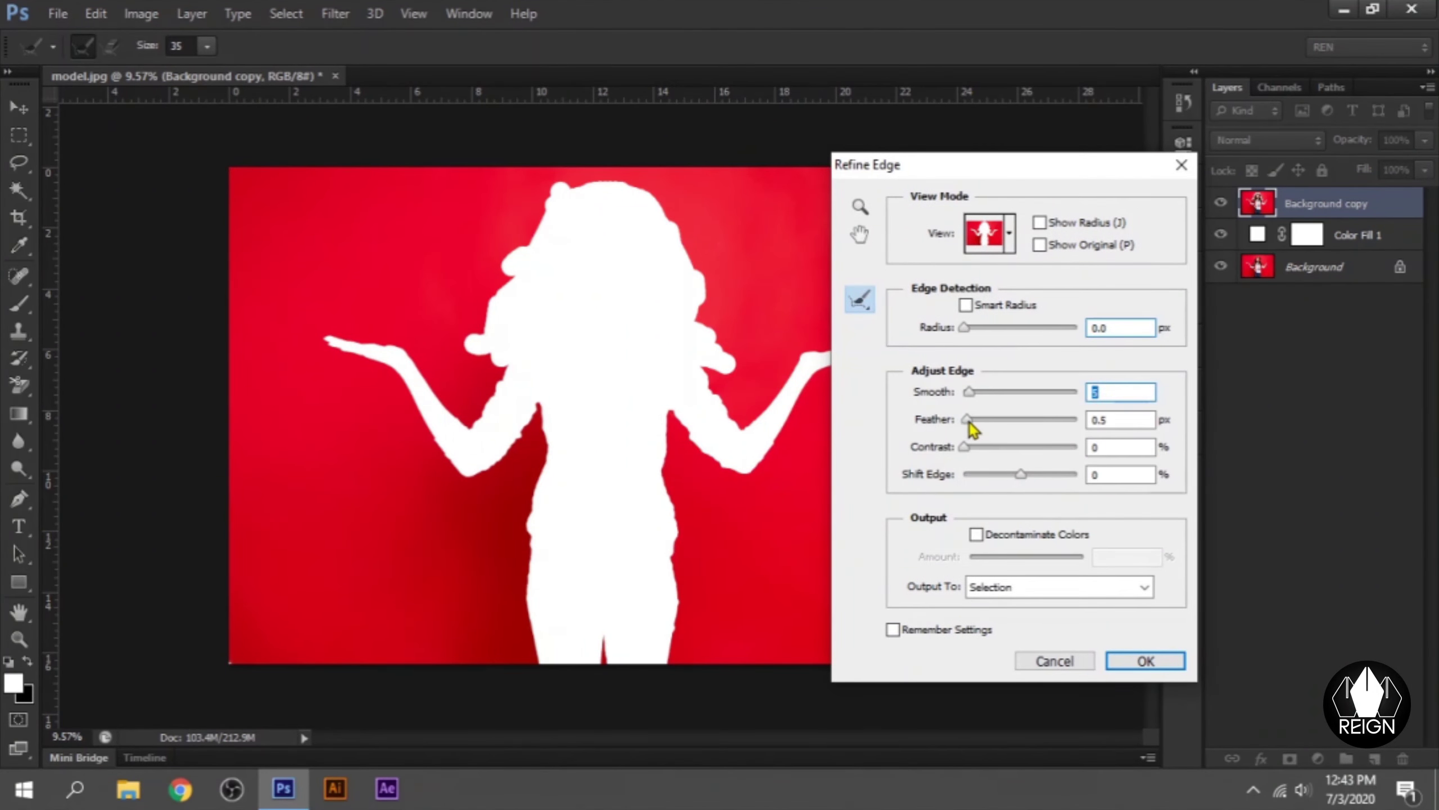
left_click_drag(1026, 473, 1030, 473)
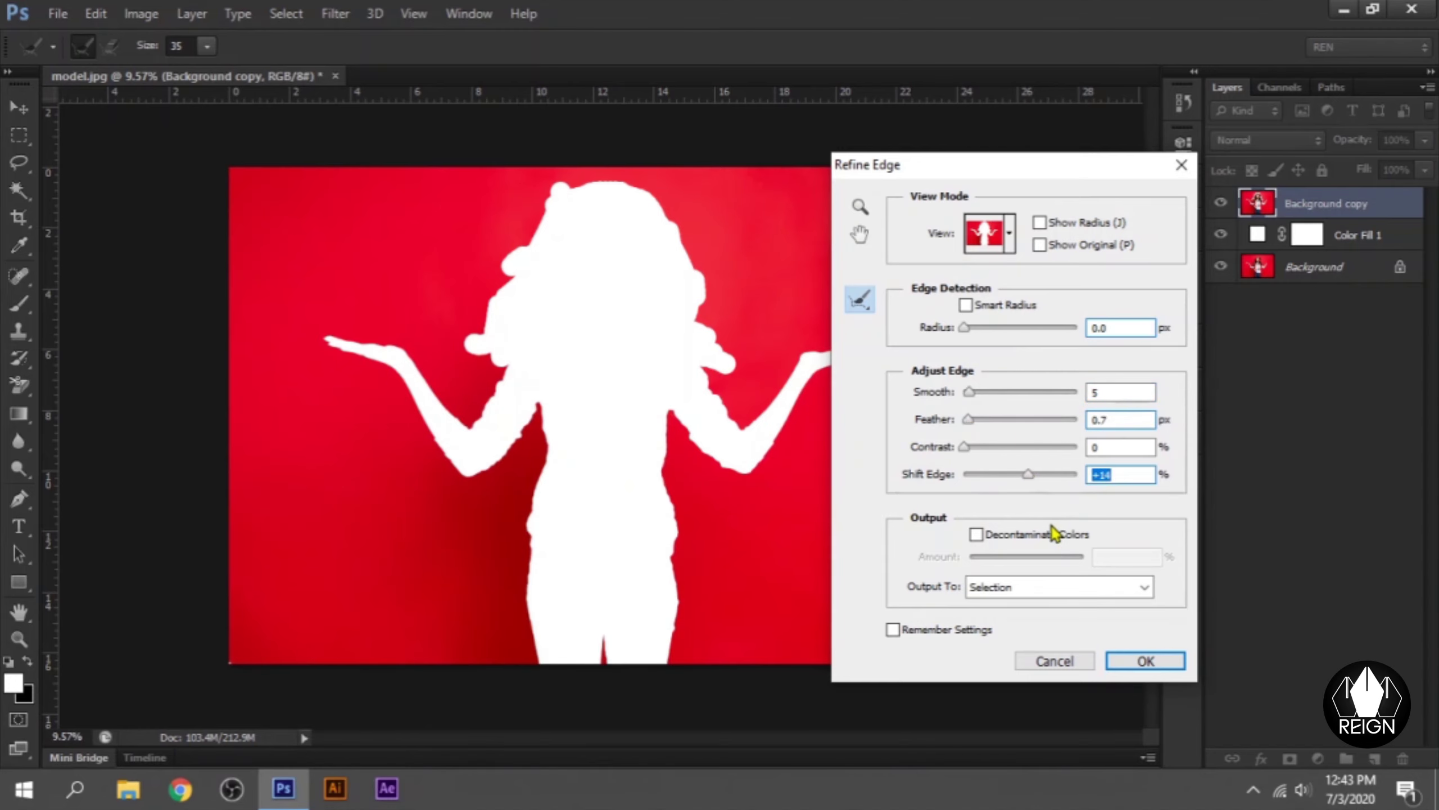
left_click(1139, 662)
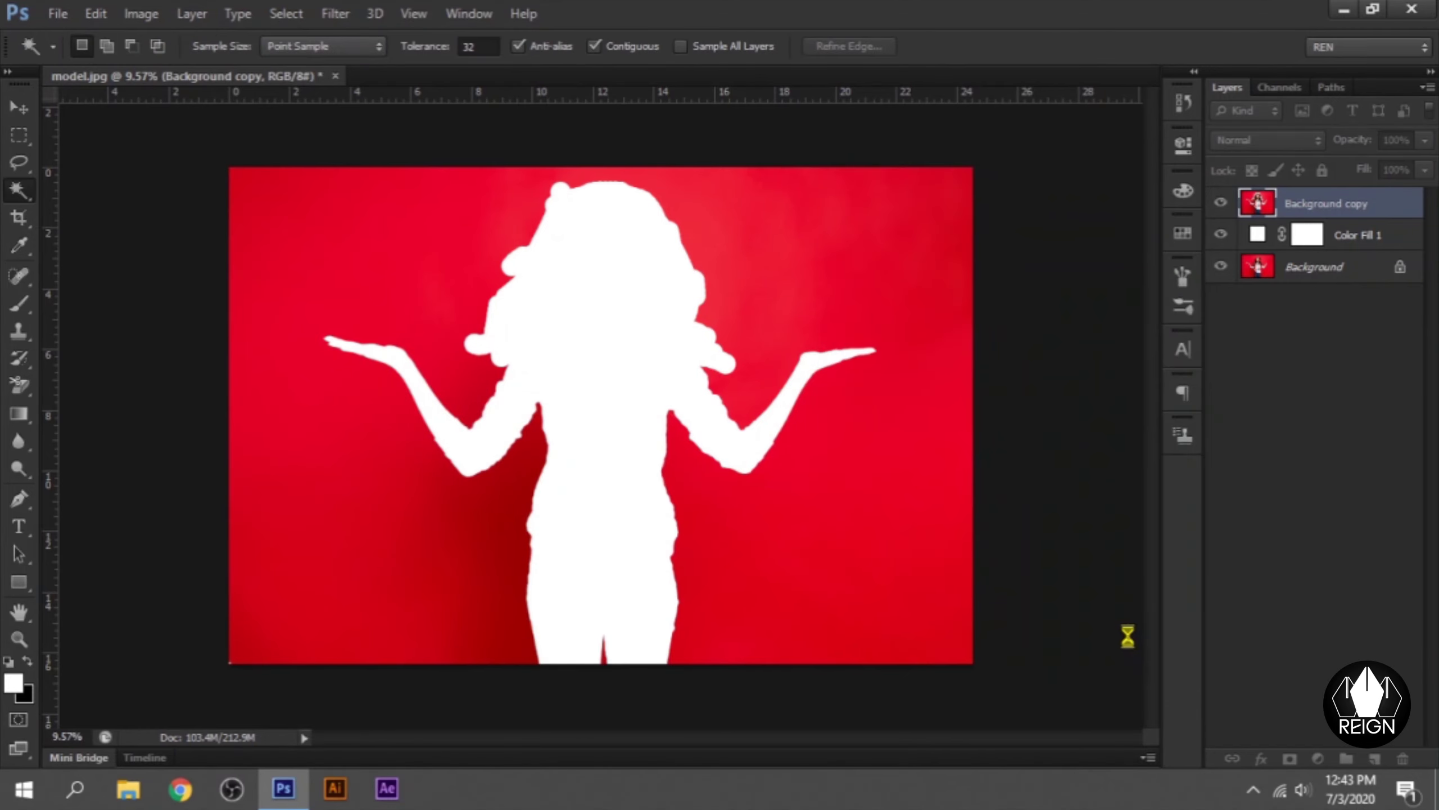
left_click(18, 134)
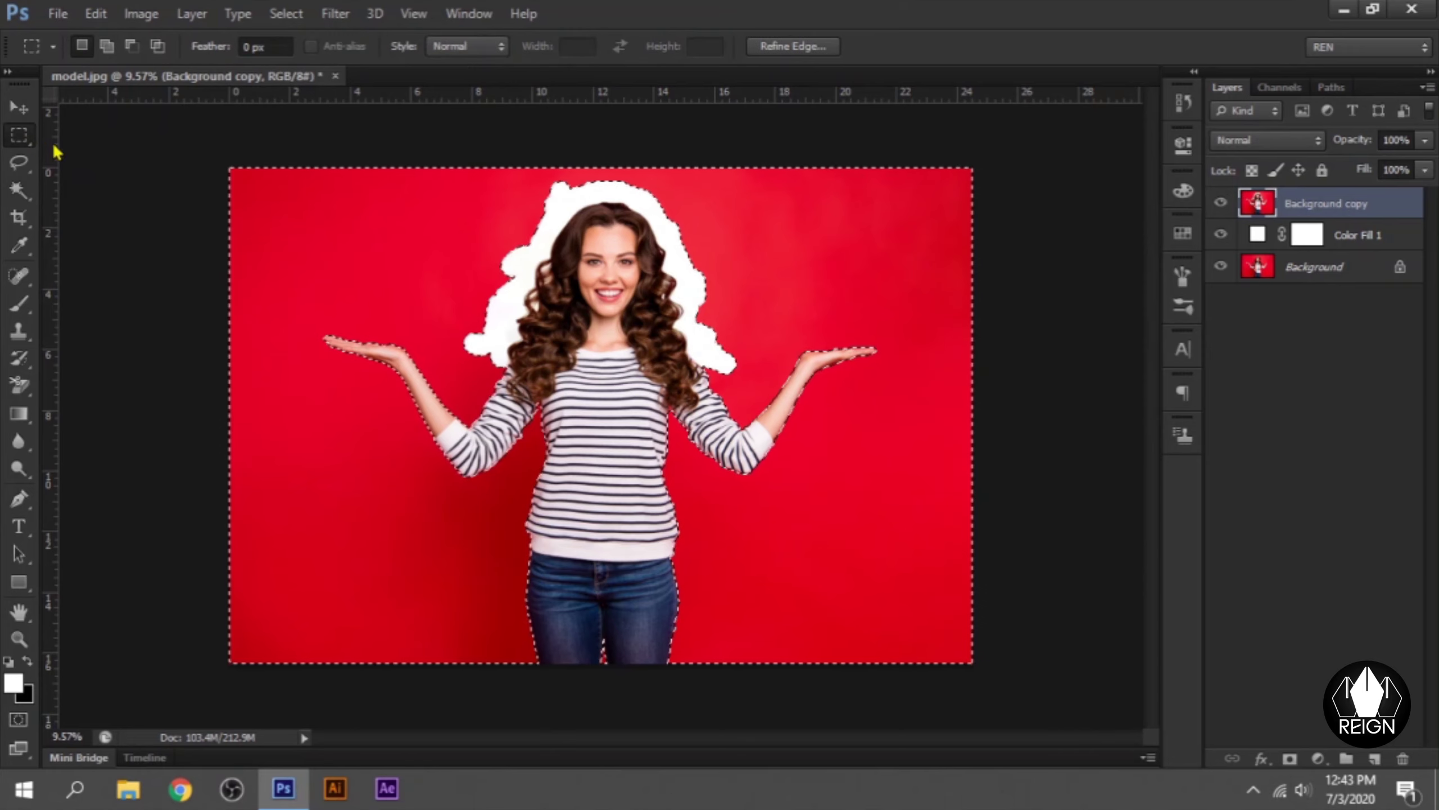
Step: Delete the selected red background to reveal the white fill, then deselect
key("Delete")
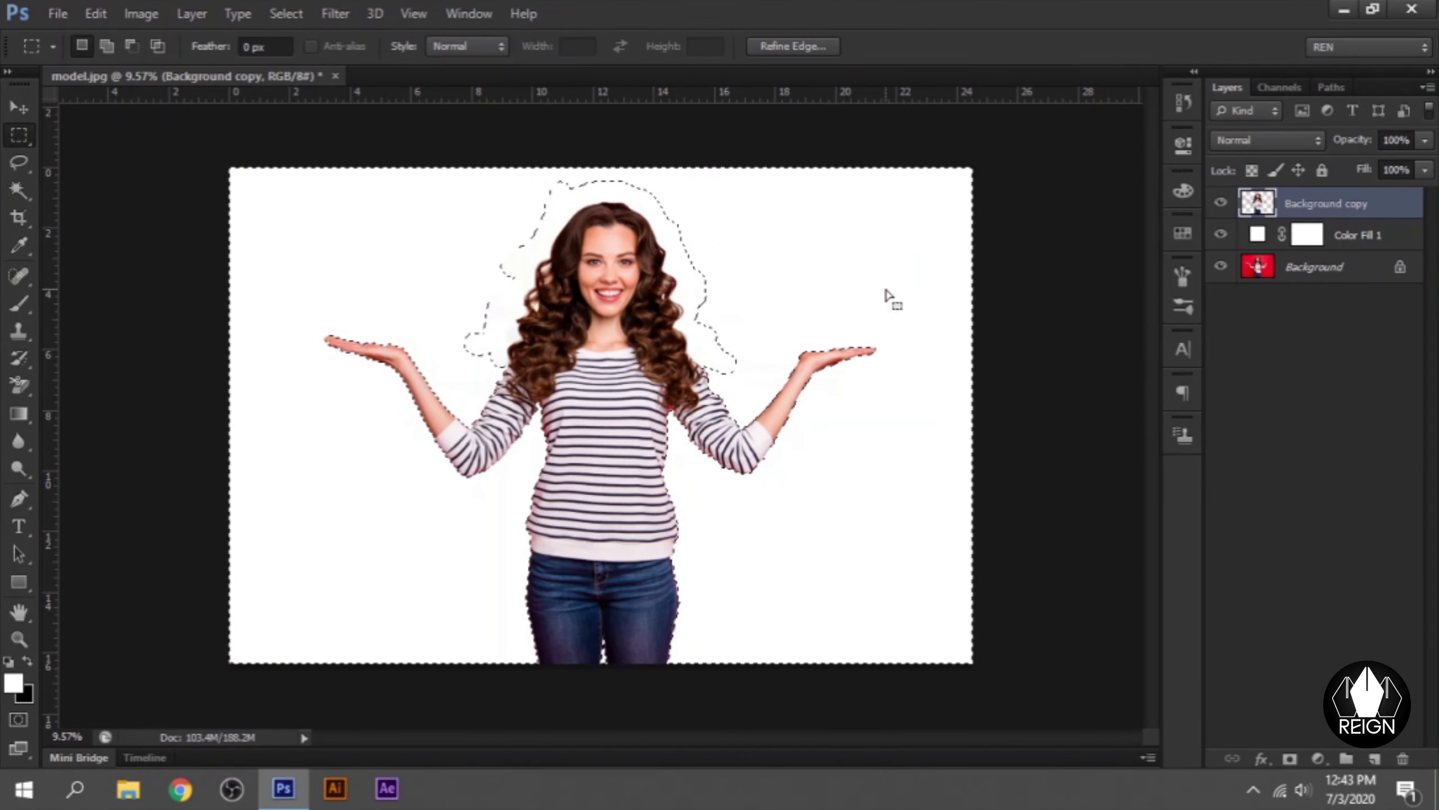
key("ctrl+d")
scroll(651, 266, "up", 3)
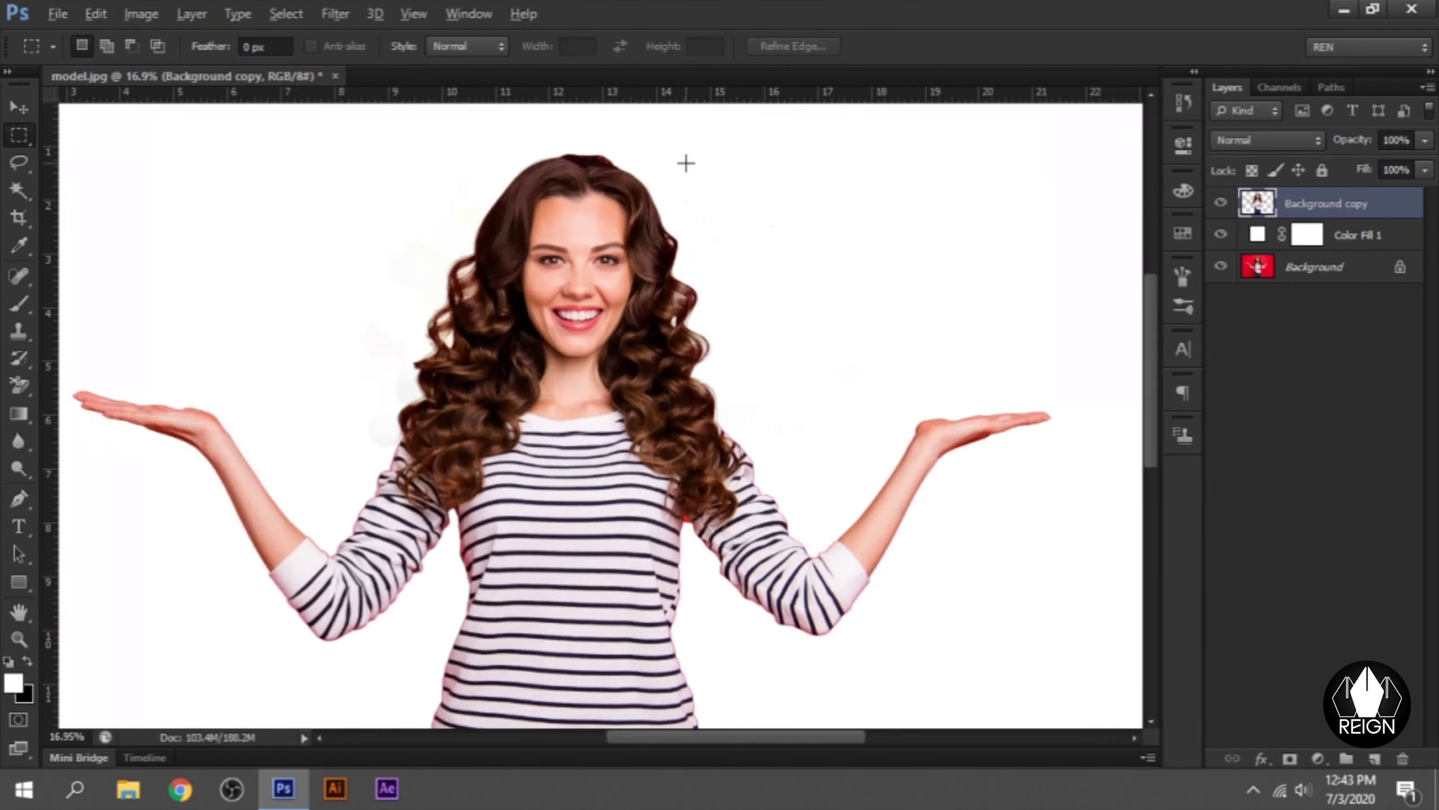
scroll(389, 503, "up", 3)
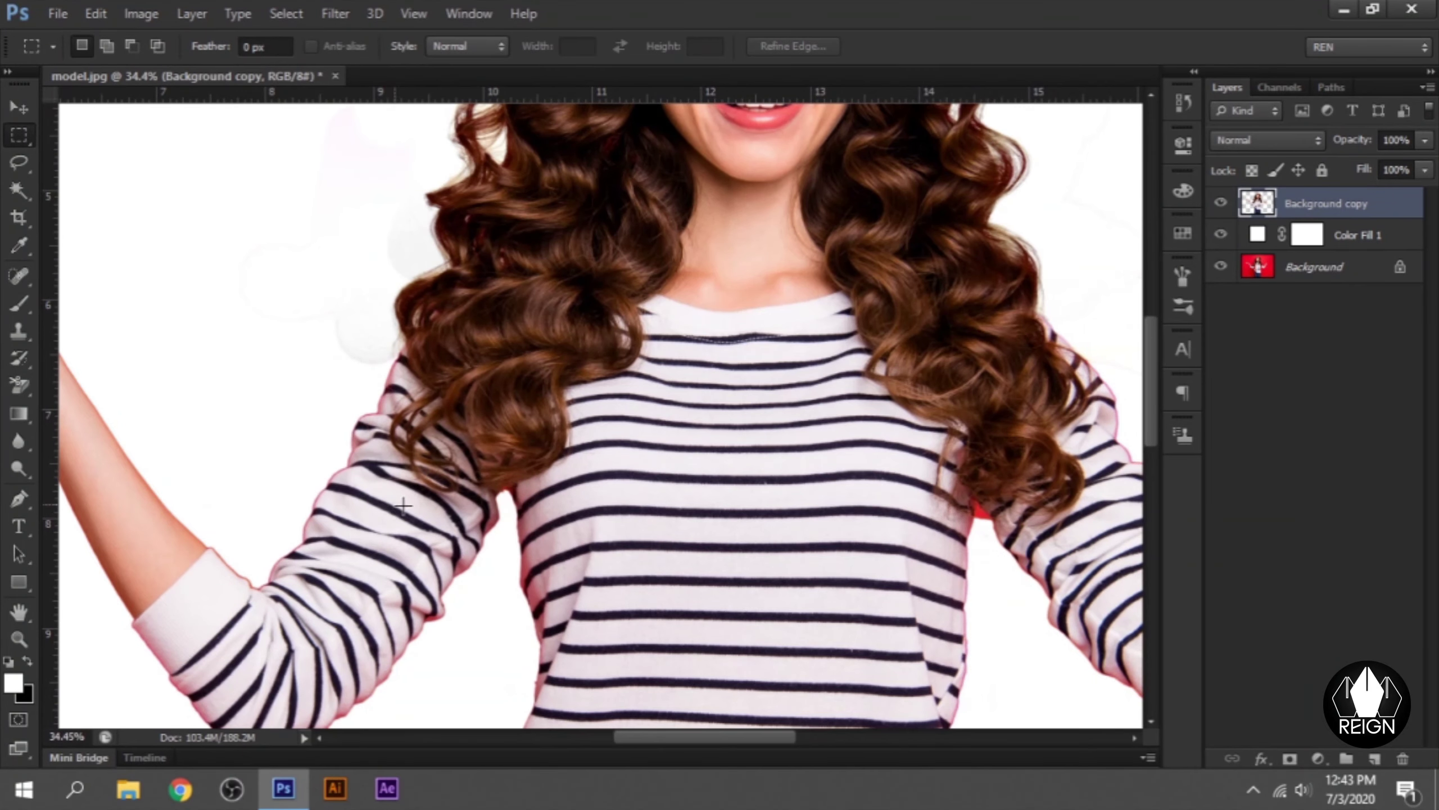
scroll(614, 531, "down", 2)
scroll(754, 552, "up", 3)
scroll(760, 454, "up", 2)
Step: Set the Background Eraser to a smaller brush with 31% tolerance for the leftover red fringes
key("e")
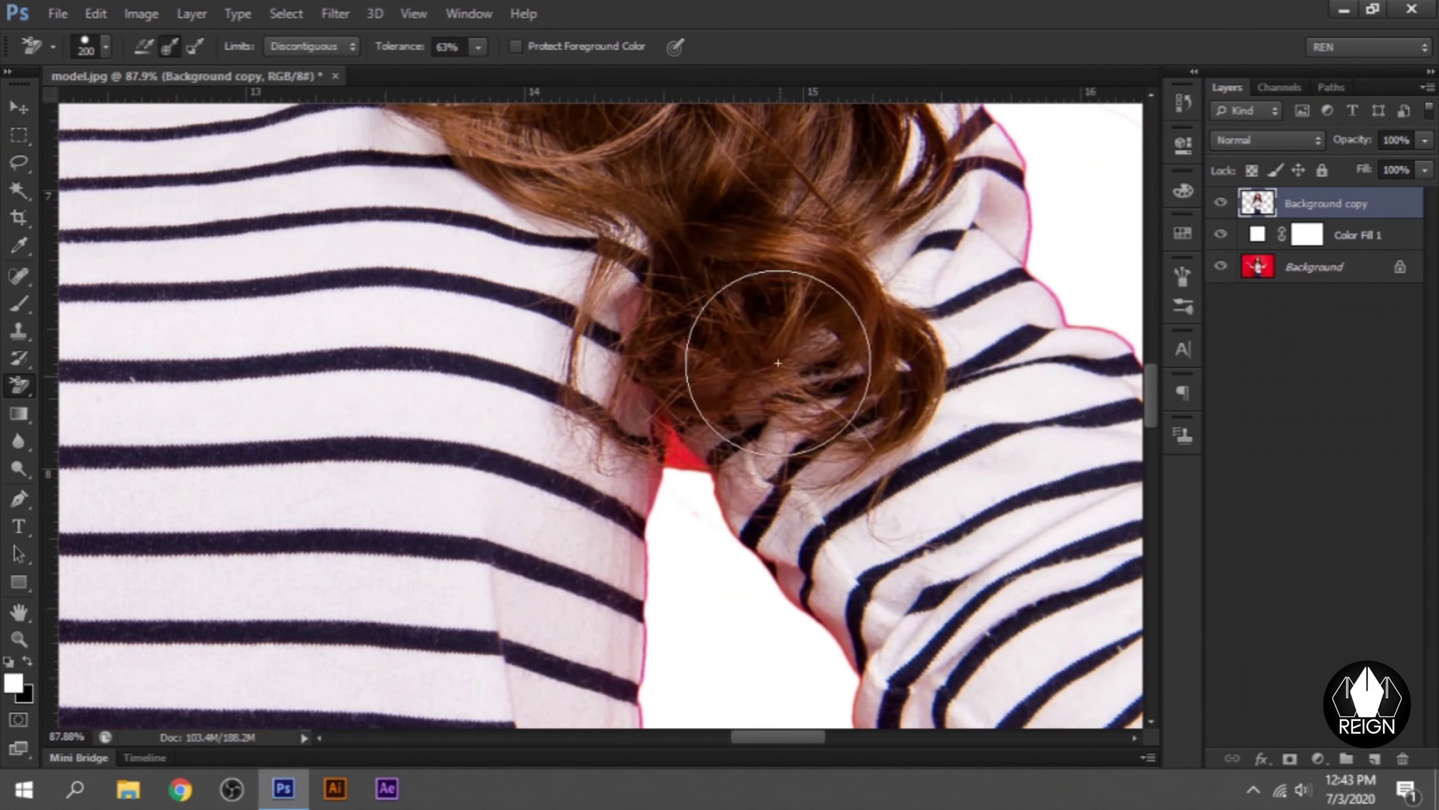
key("bracketleft")
key("bracketleft")
key("bracketleft")
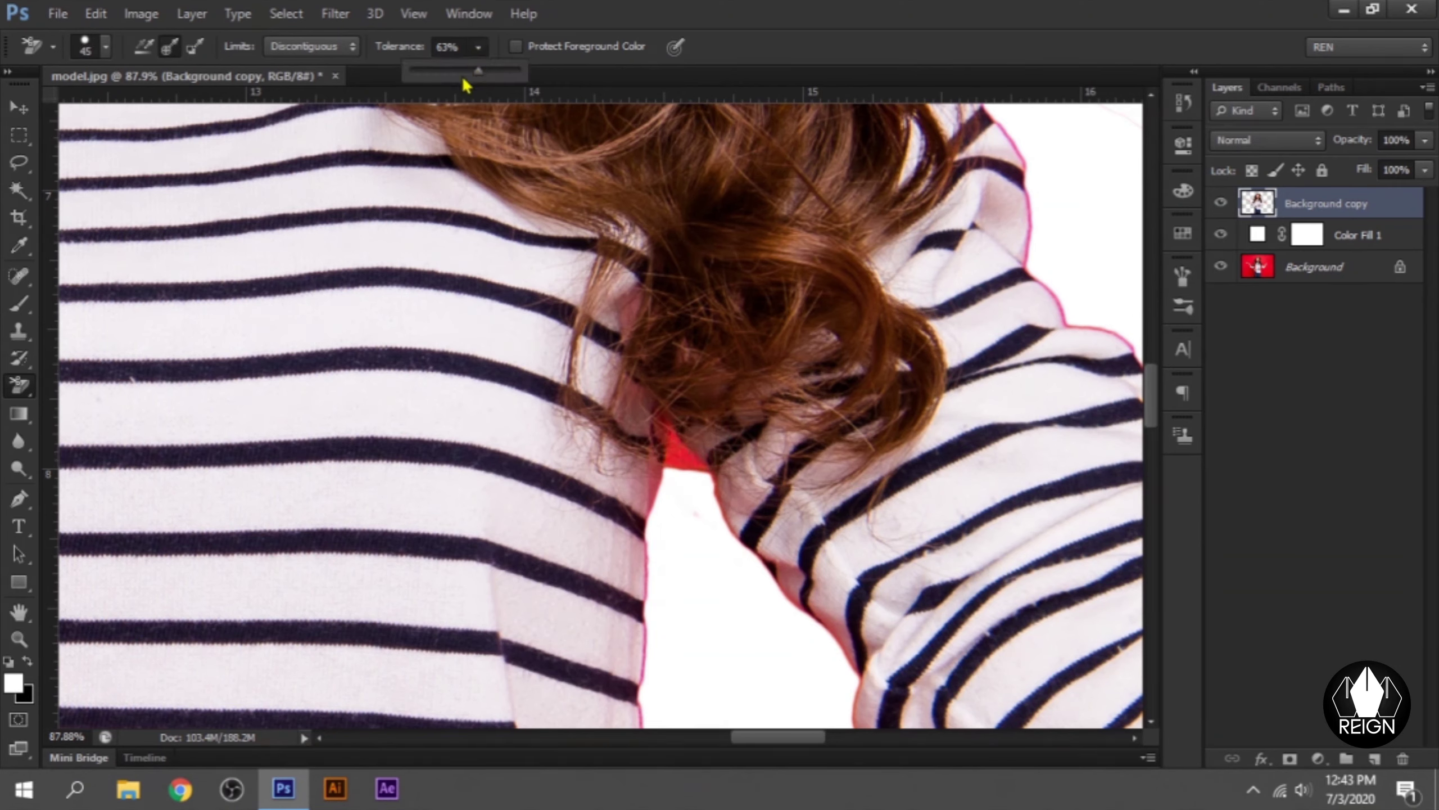
left_click(682, 464)
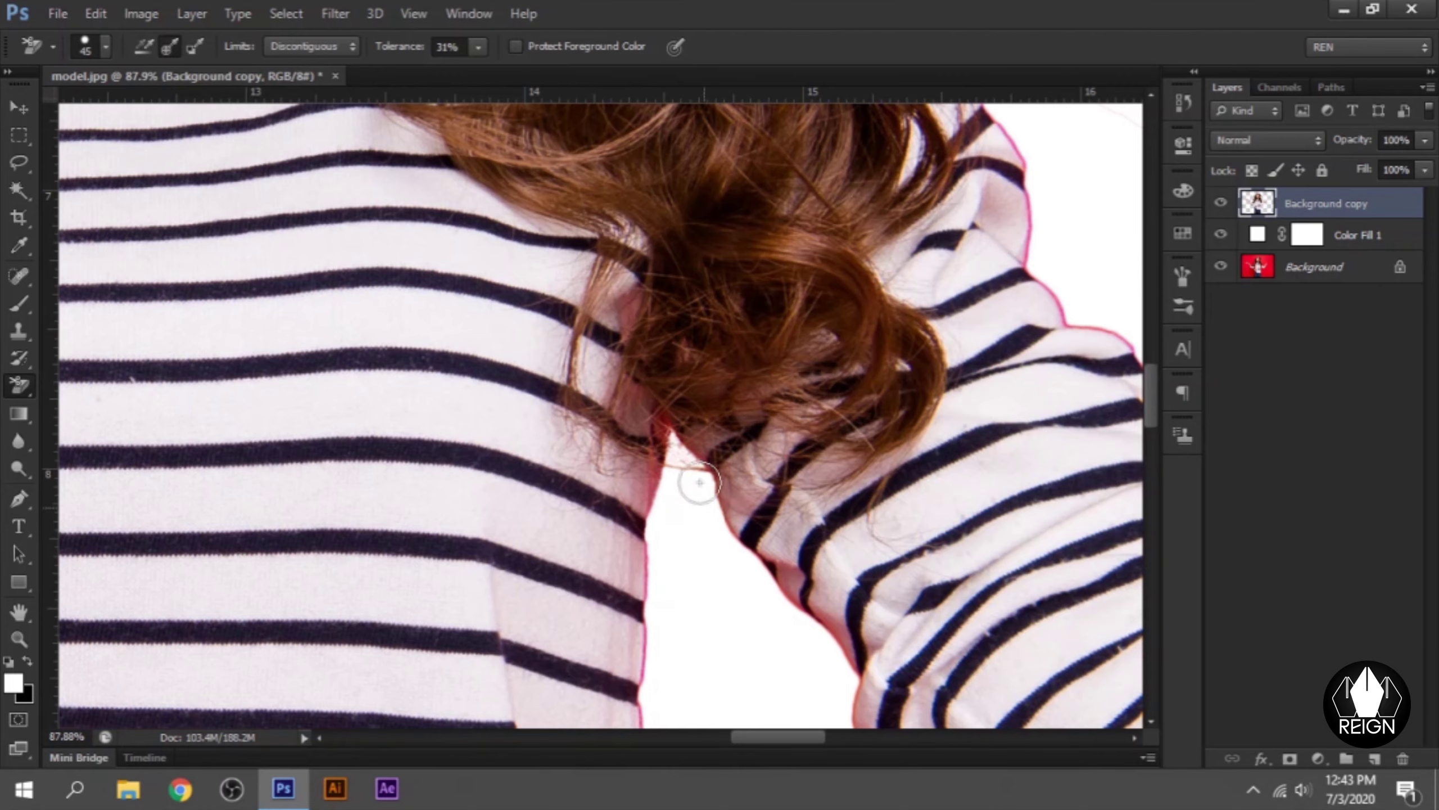
scroll(780, 388, "down", 3)
scroll(680, 368, "down", 3)
scroll(435, 332, "up", 5)
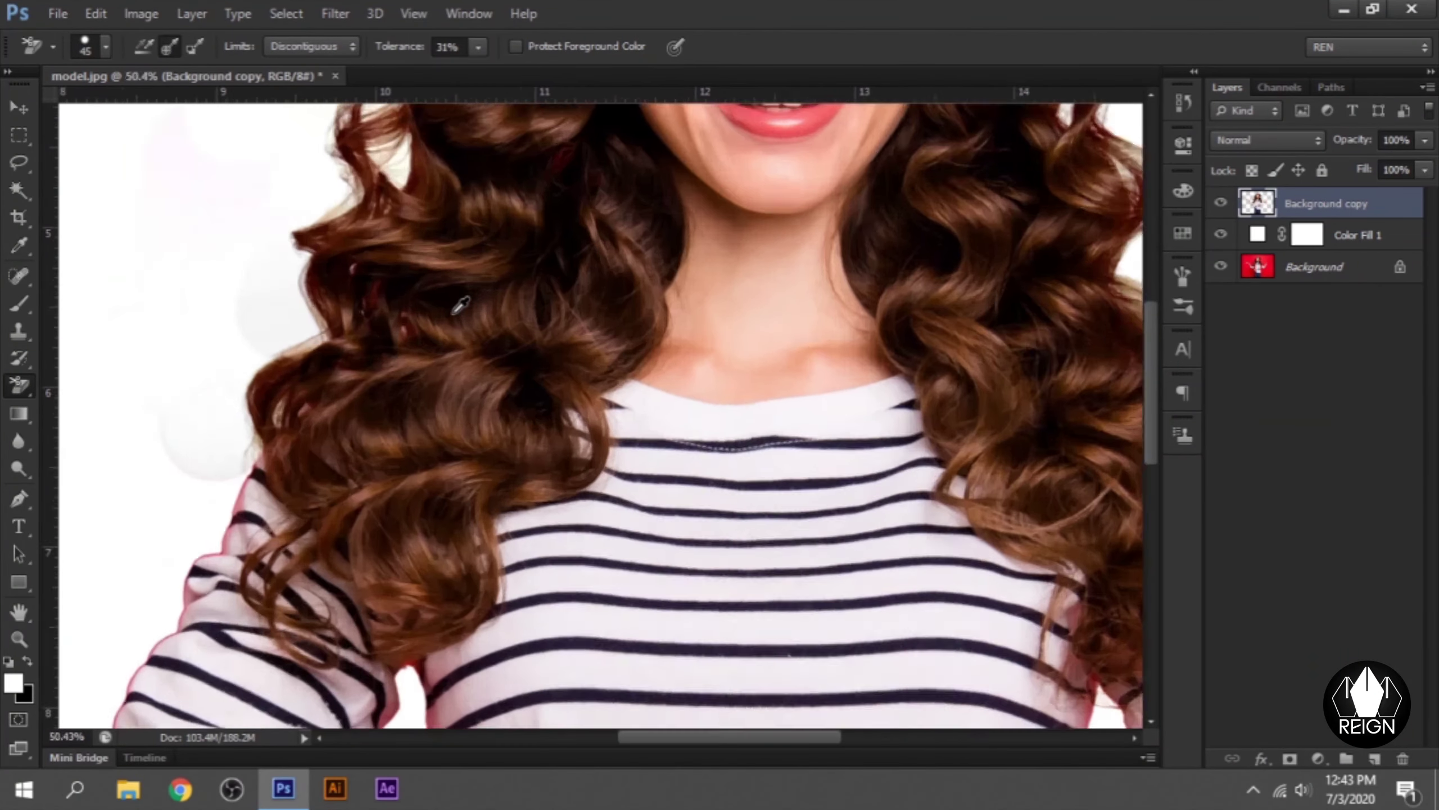
scroll(434, 332, "down", 2)
scroll(475, 463, "down", 3)
scroll(563, 392, "down", 2)
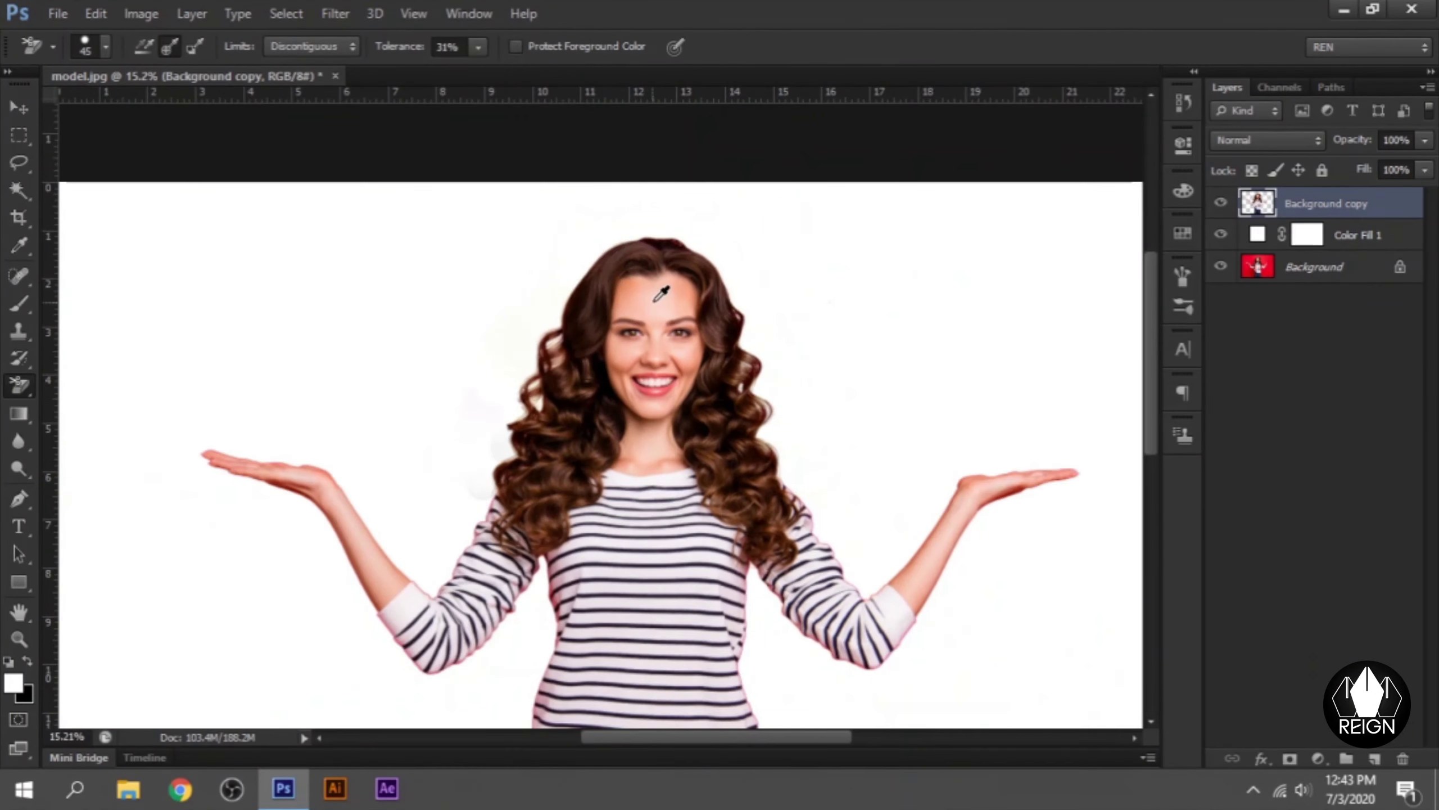
scroll(652, 299, "up", 3)
scroll(351, 545, "up", 1)
right_click(19, 386)
Step: Erase faint leftover traces around the hair with the plain Eraser, undoing one stray stroke
left_click(88, 379)
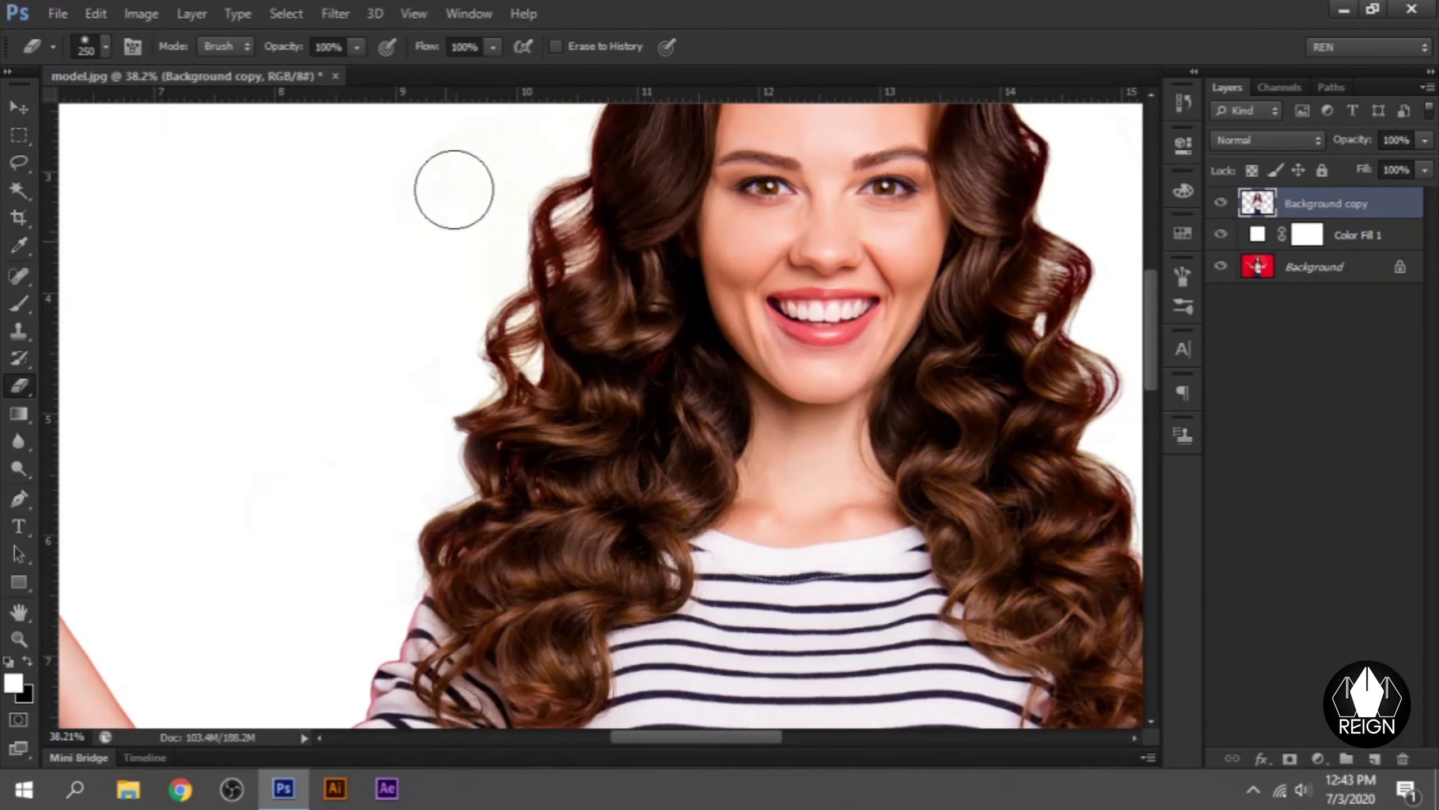
left_click_drag(567, 226, 557, 460)
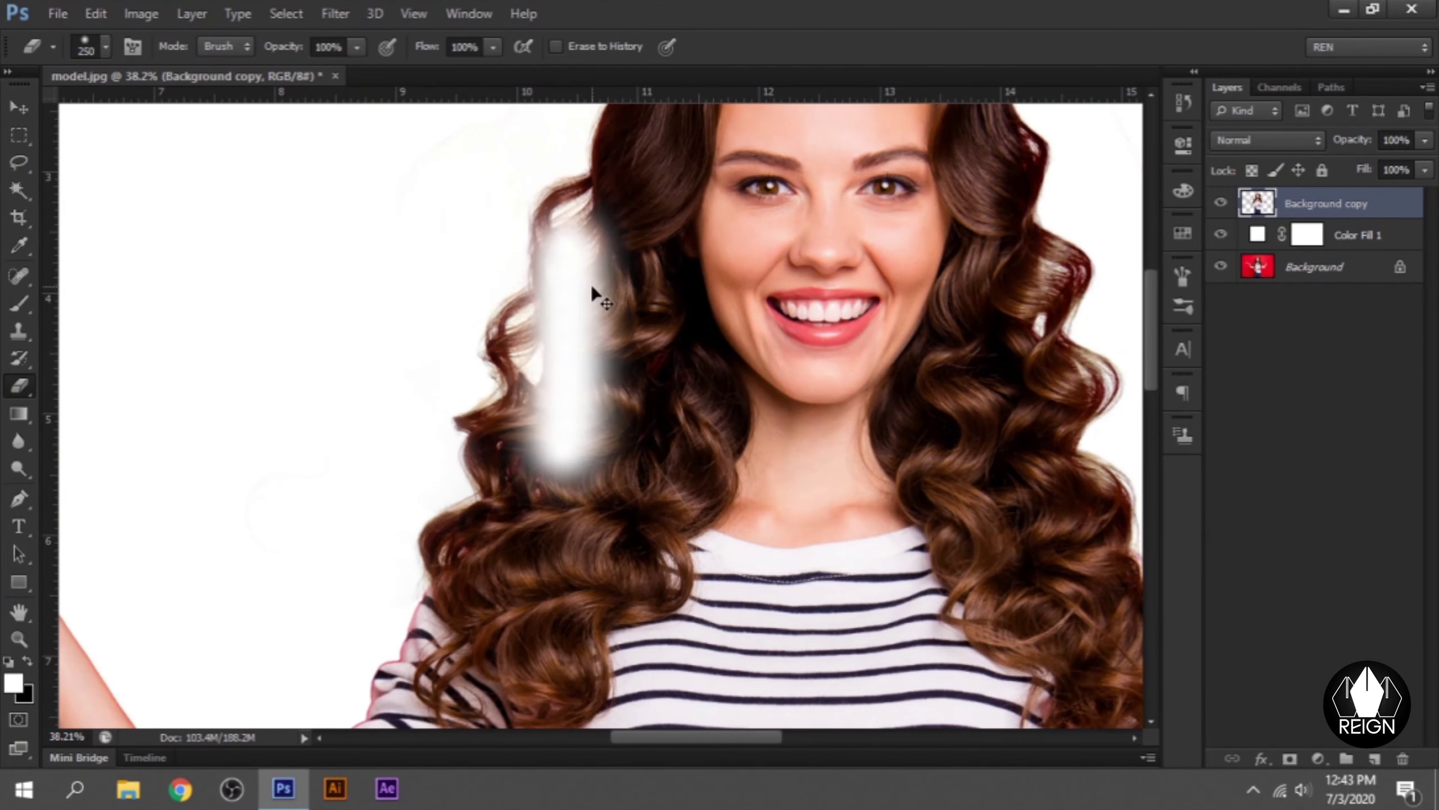
key("ctrl+z")
scroll(355, 410, "up", 3)
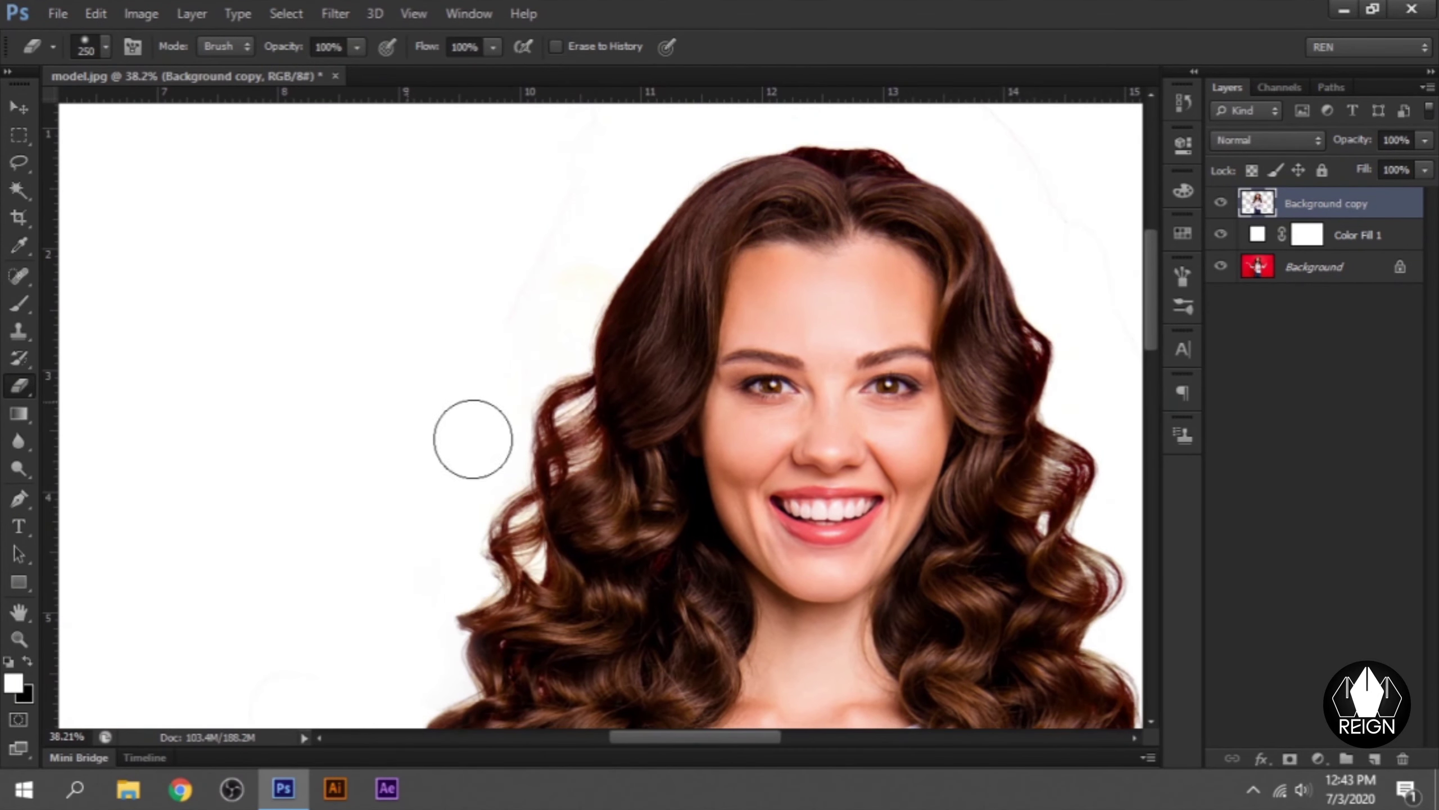
left_click_drag(640, 321, 476, 545)
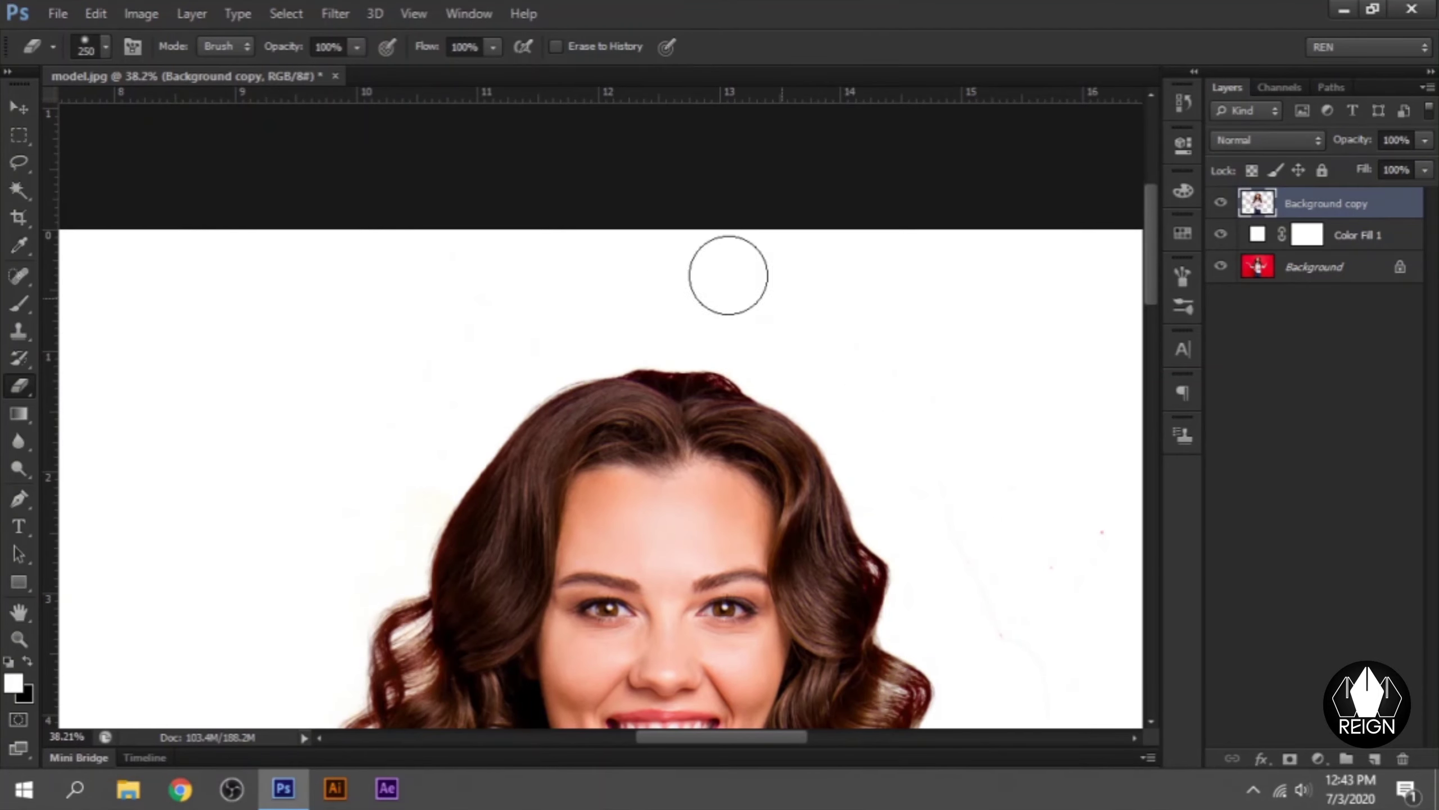
scroll(623, 272, "down", 2)
scroll(566, 318, "right", 5)
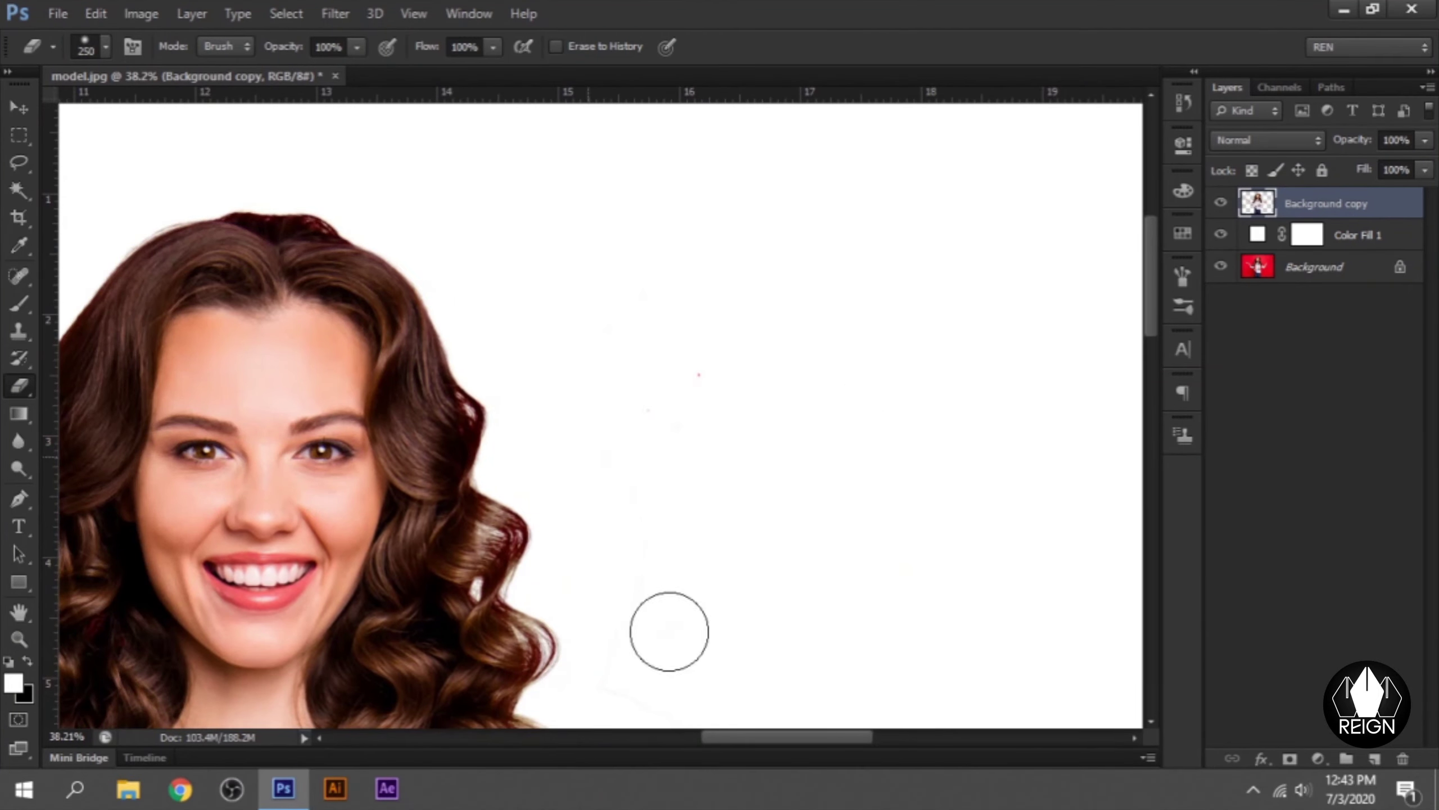
left_click_drag(636, 677, 870, 215)
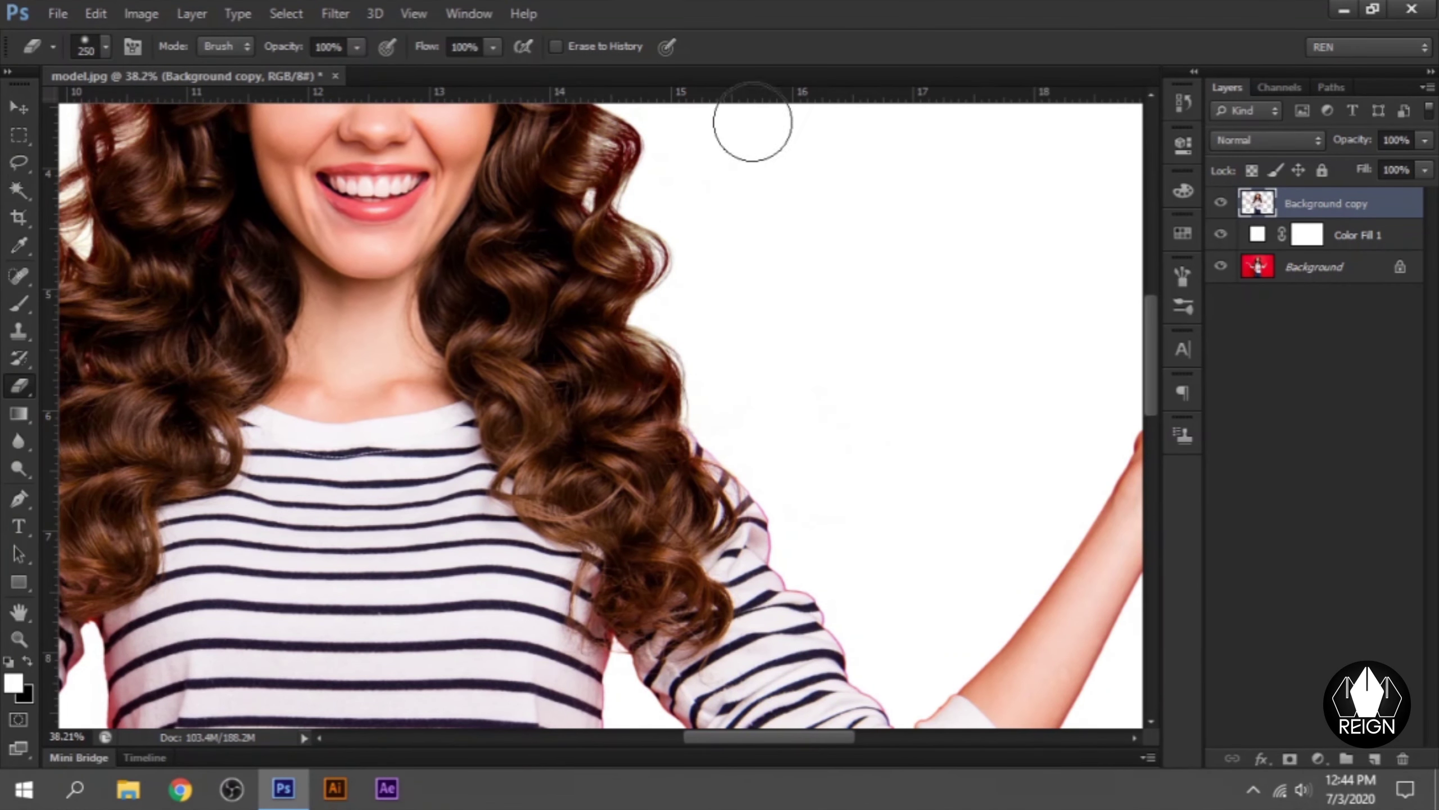
scroll(731, 346, "down", 3)
scroll(732, 356, "down", 2)
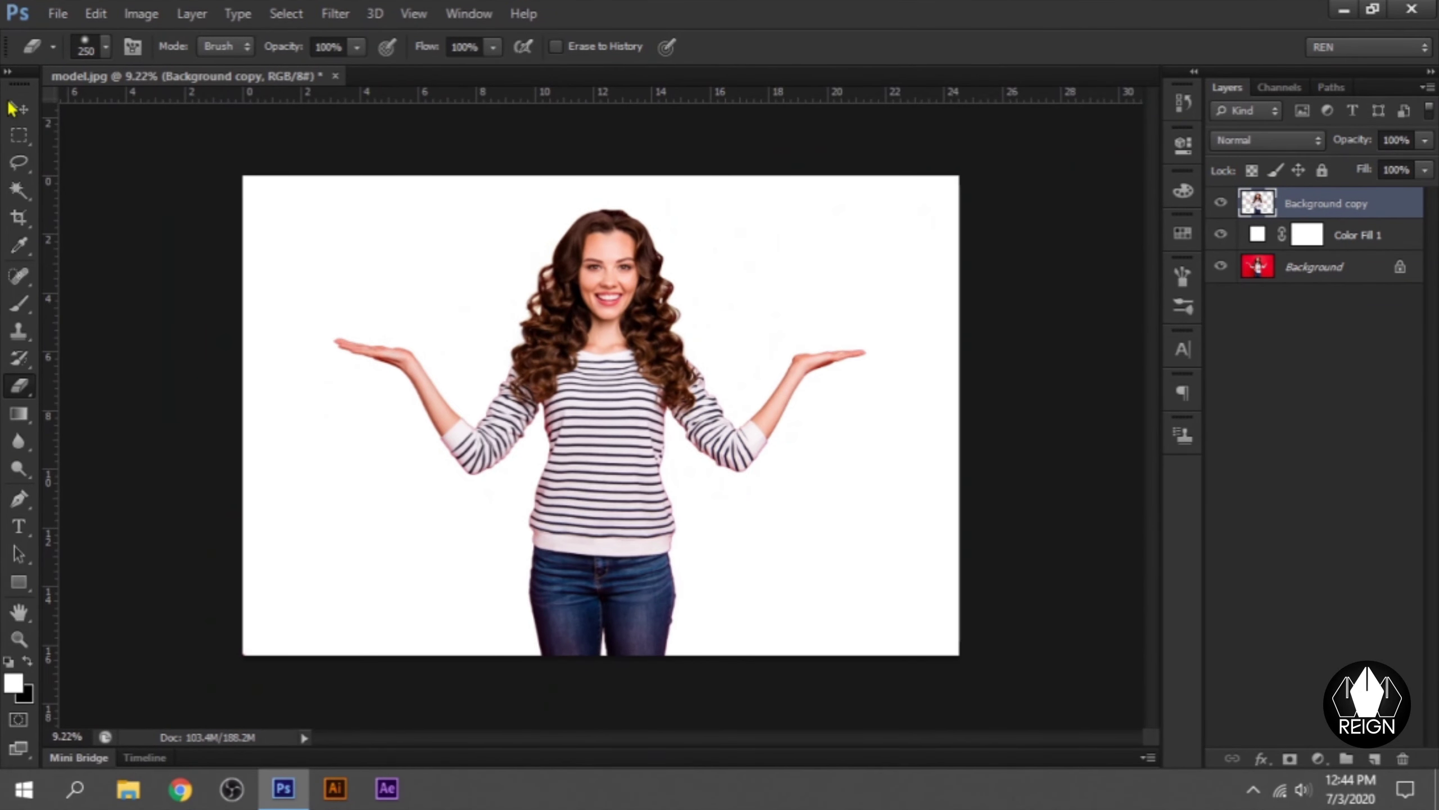
left_click(13, 108)
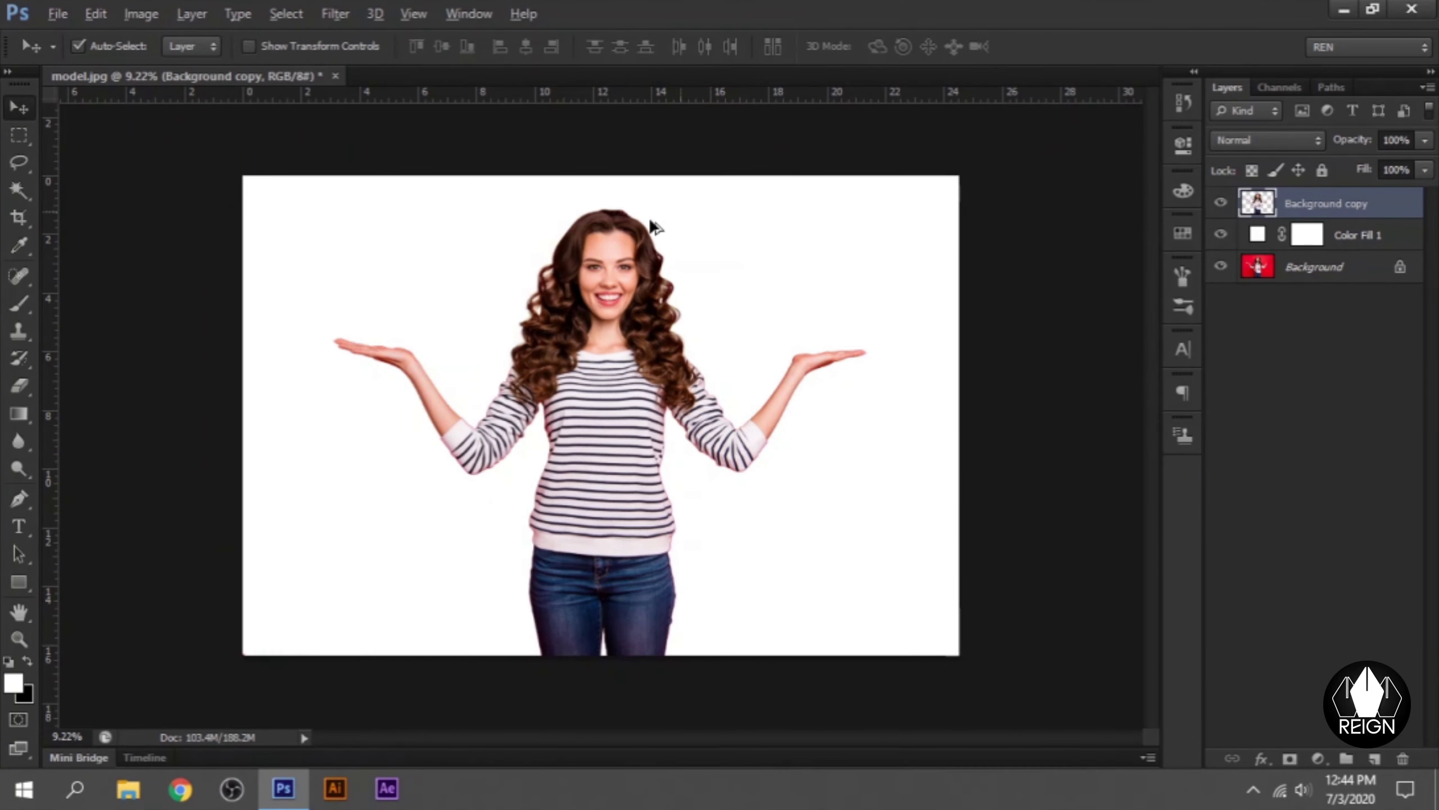
scroll(649, 221, "up", 3)
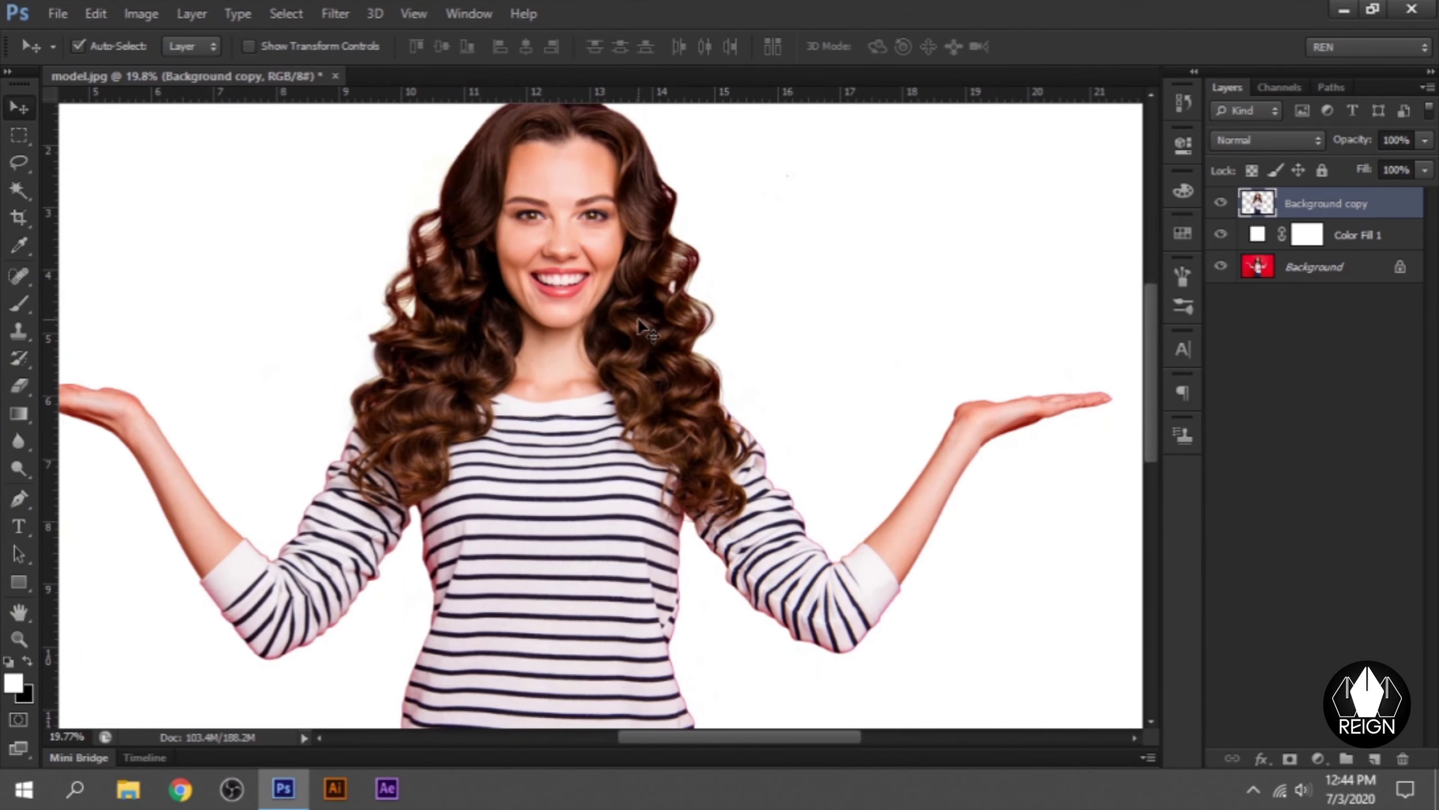
left_click_drag(690, 403, 762, 468)
scroll(510, 475, "down", 2)
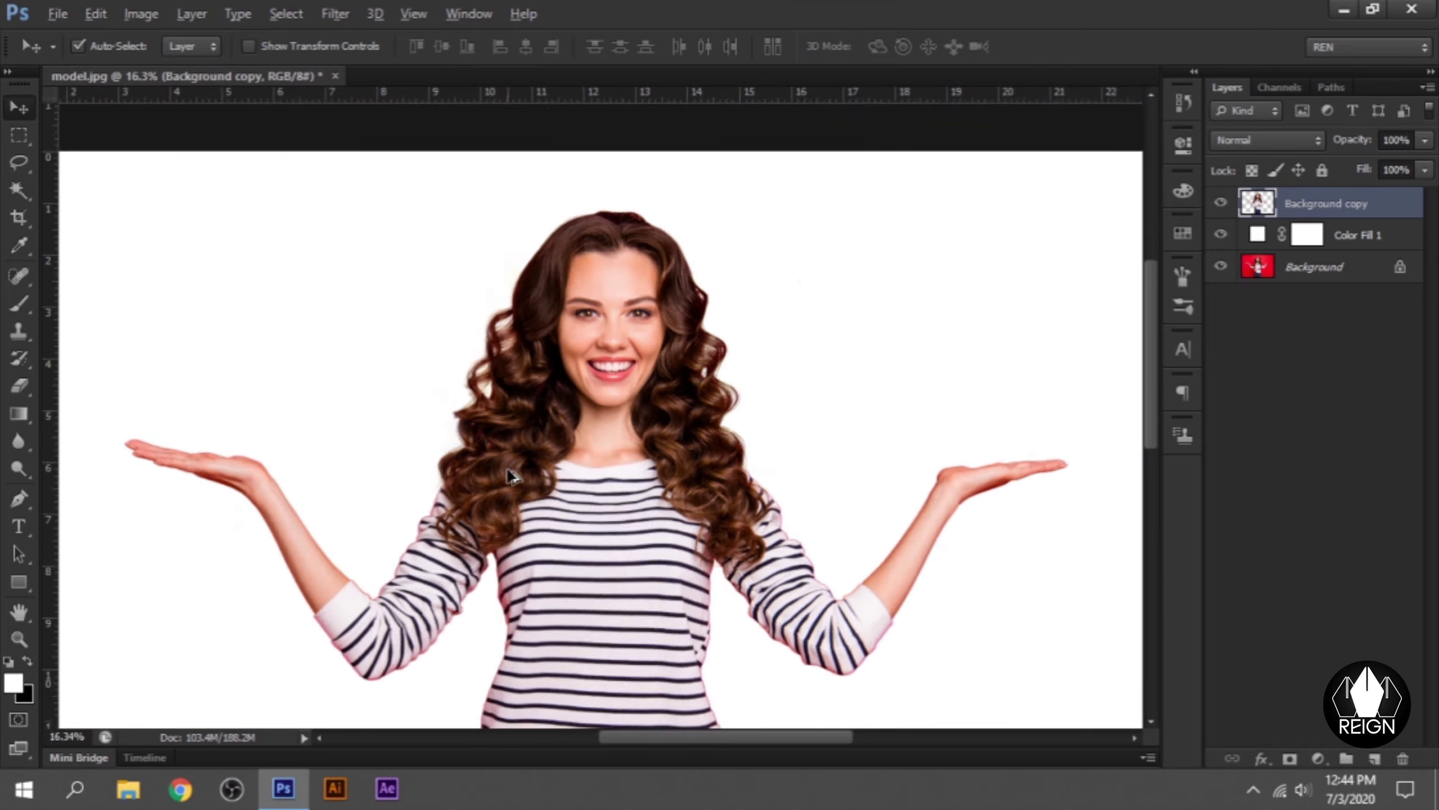
scroll(510, 476, "down", 1)
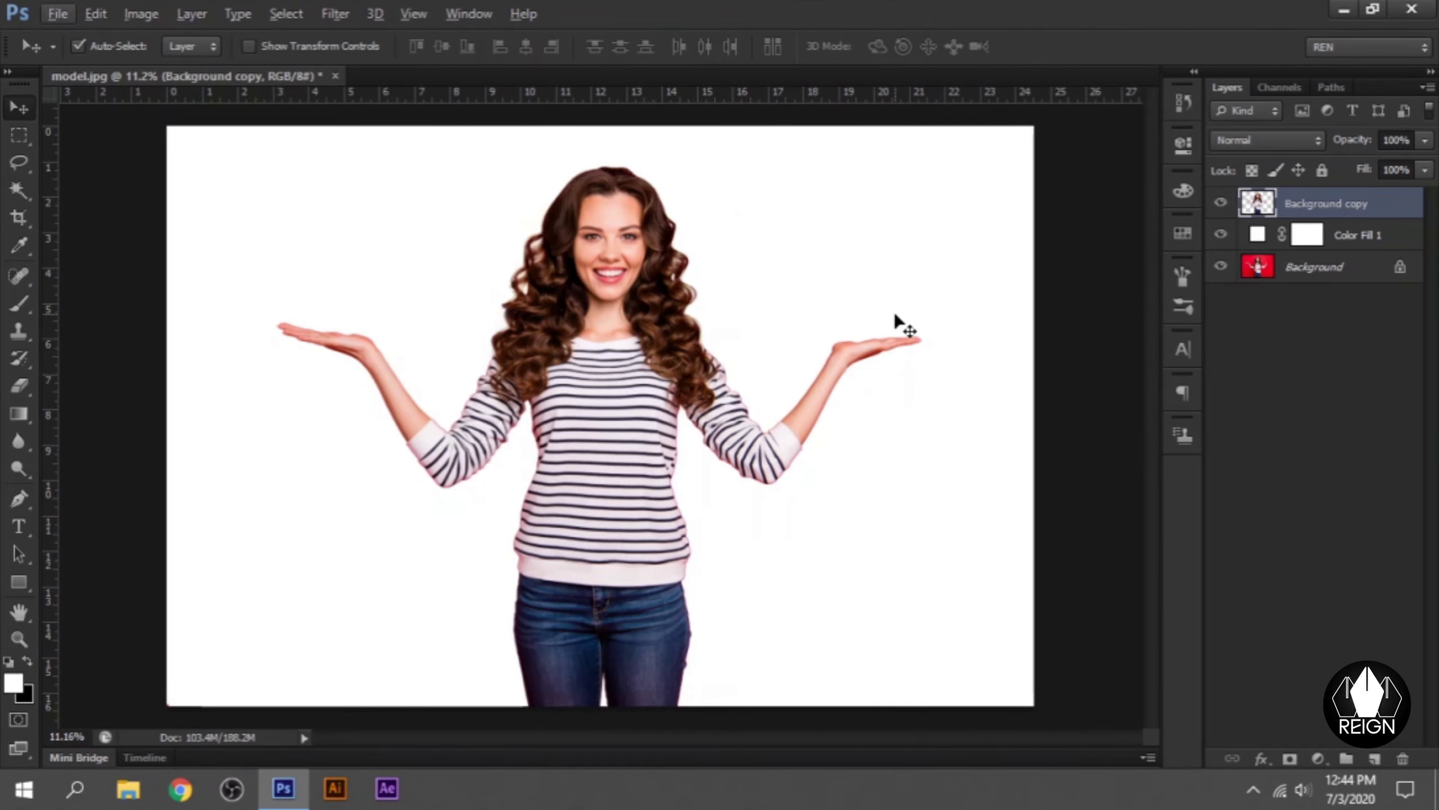